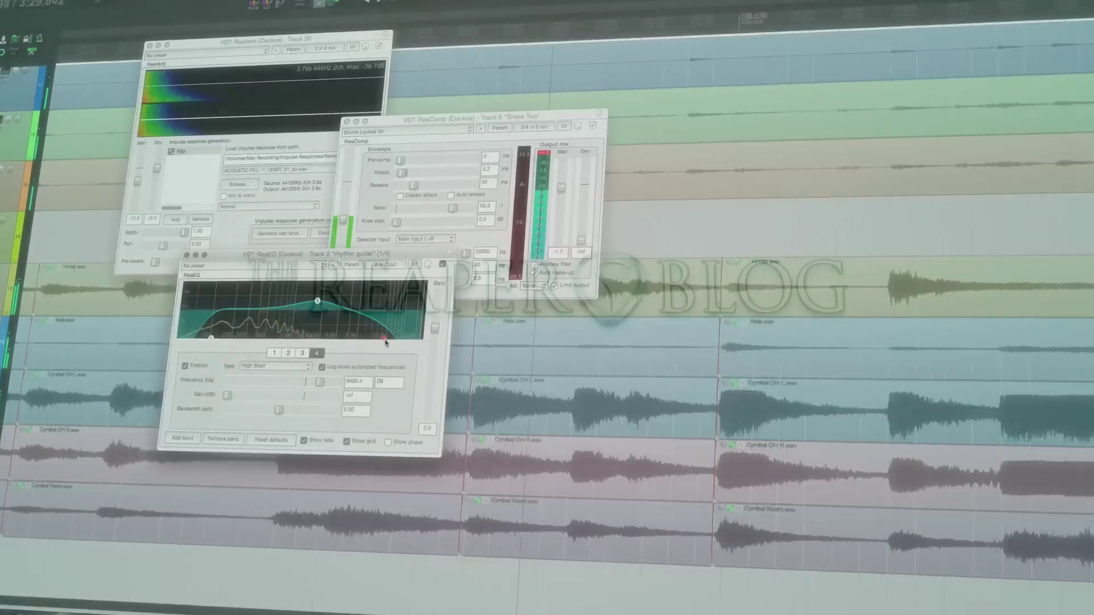
Drag ReaEQ's band 4 node right to about 18172 Hz.
drag(384, 338, 421, 341)
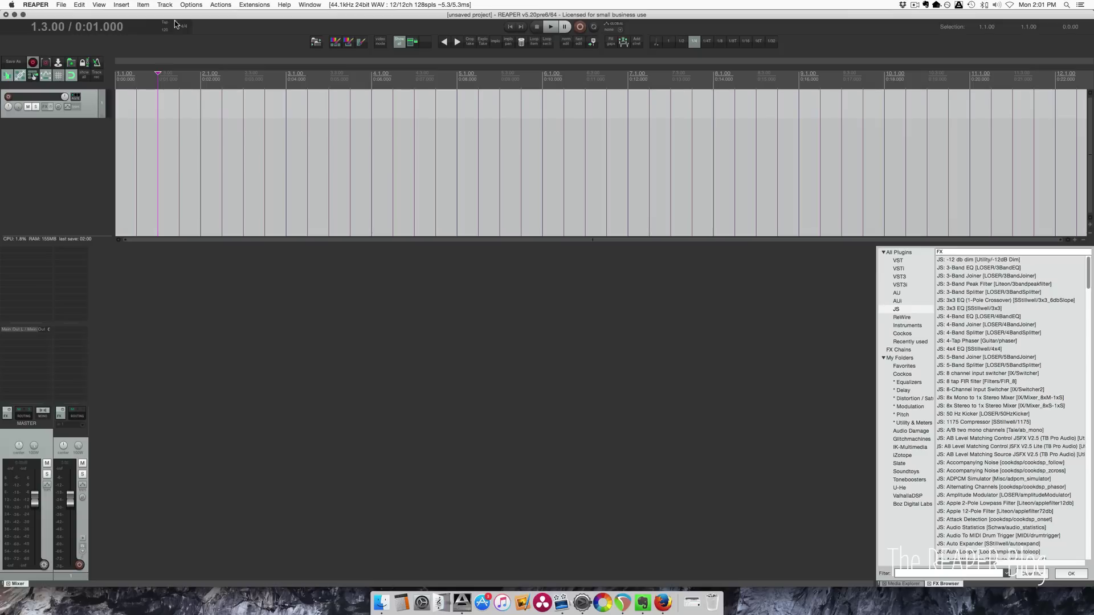
Reveal REAPER's resource folder in Finder with Options > Show REAPER resource path.
click(191, 5)
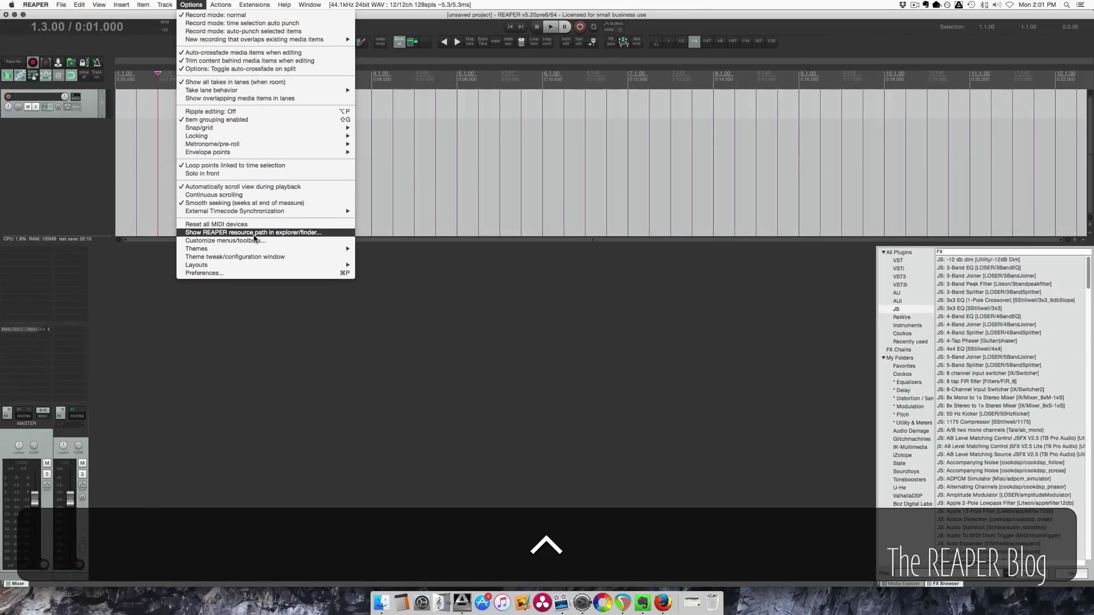
click(254, 234)
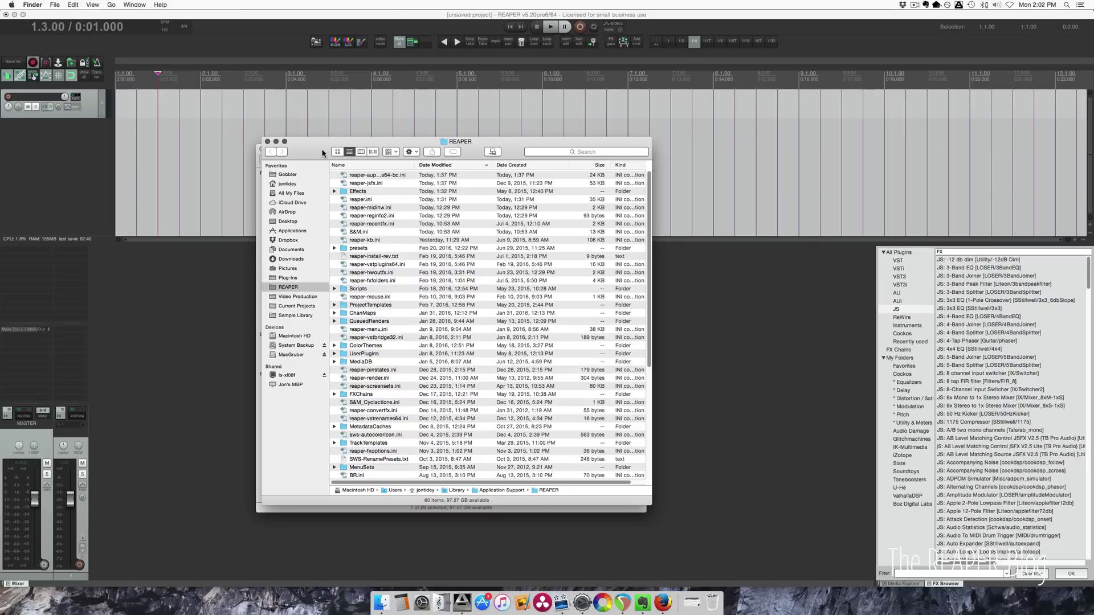
scroll(401, 376, down, 8)
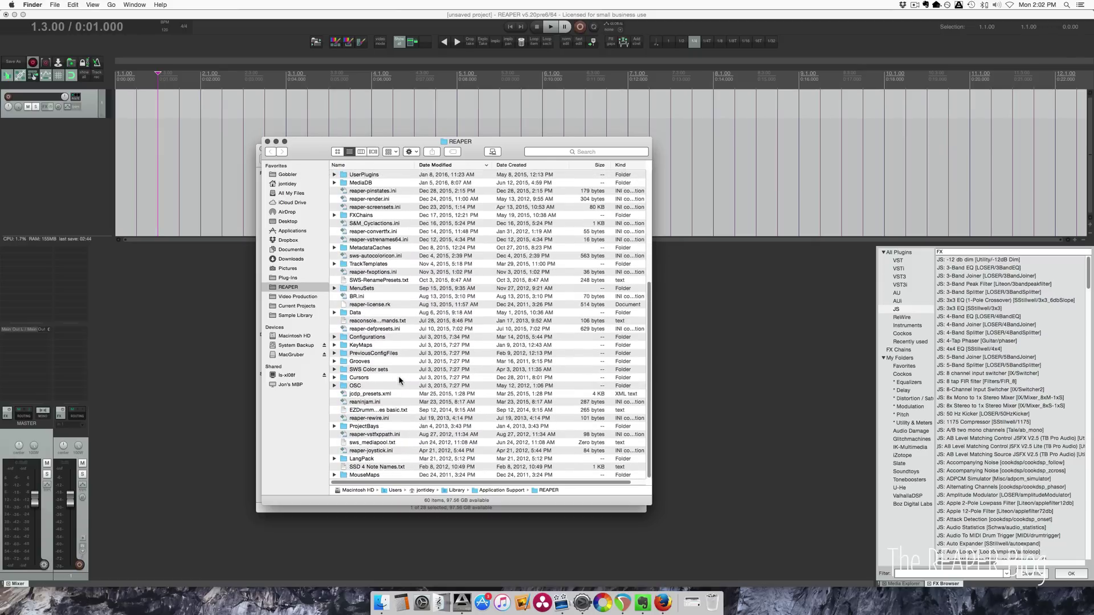
scroll(400, 381, up, 8)
Open the Effects folder in Finder and move up its folder list.
click(371, 193)
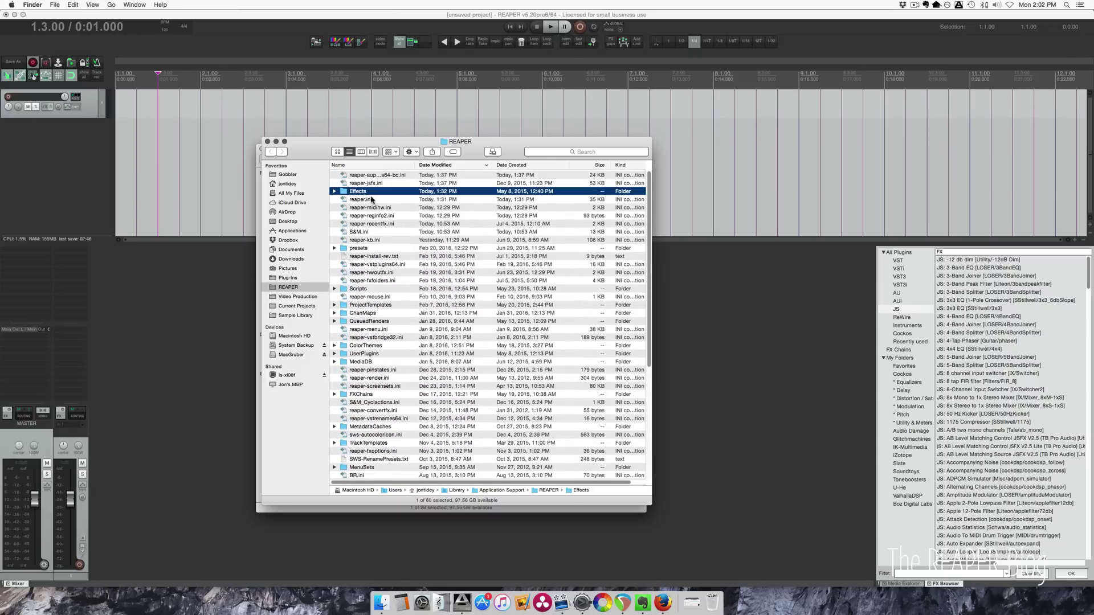
double_click(385, 192)
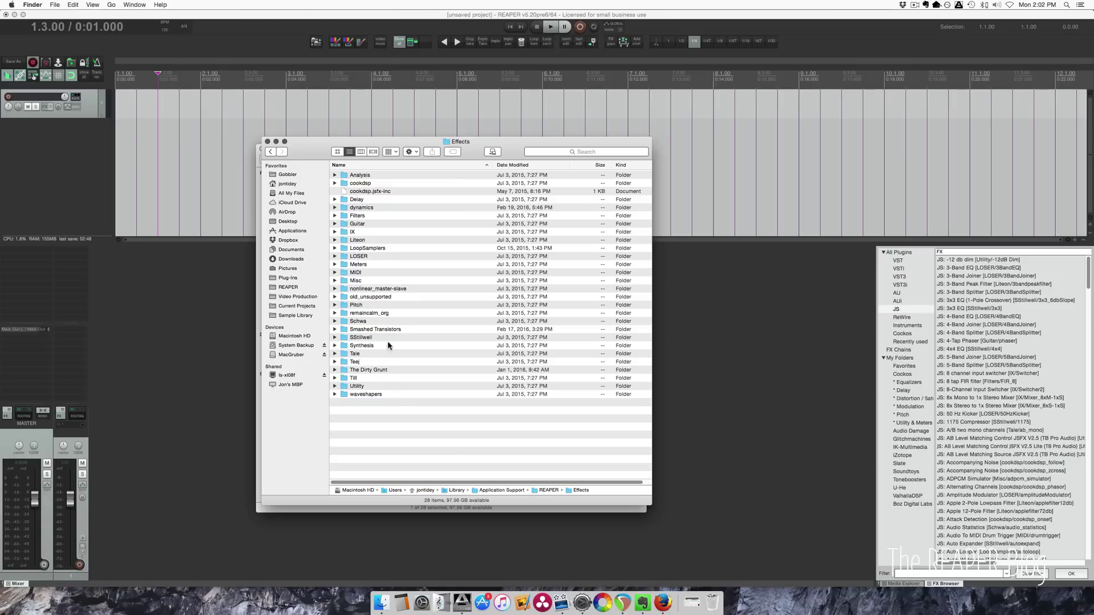
click(398, 241)
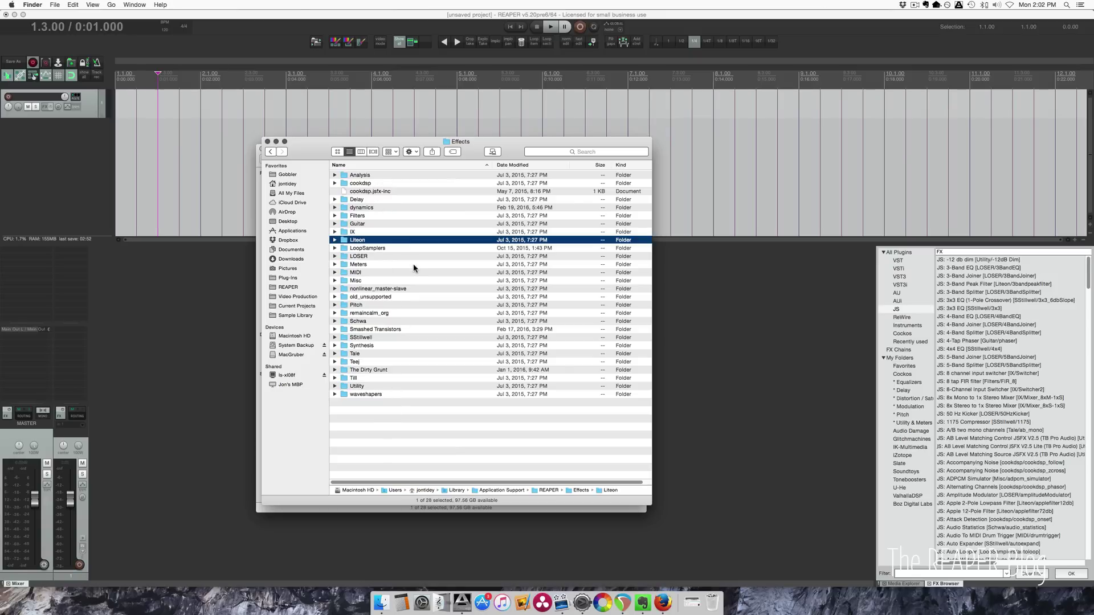
key(Up)
key(Up)
key(Up)
key(Up)
key(Up)
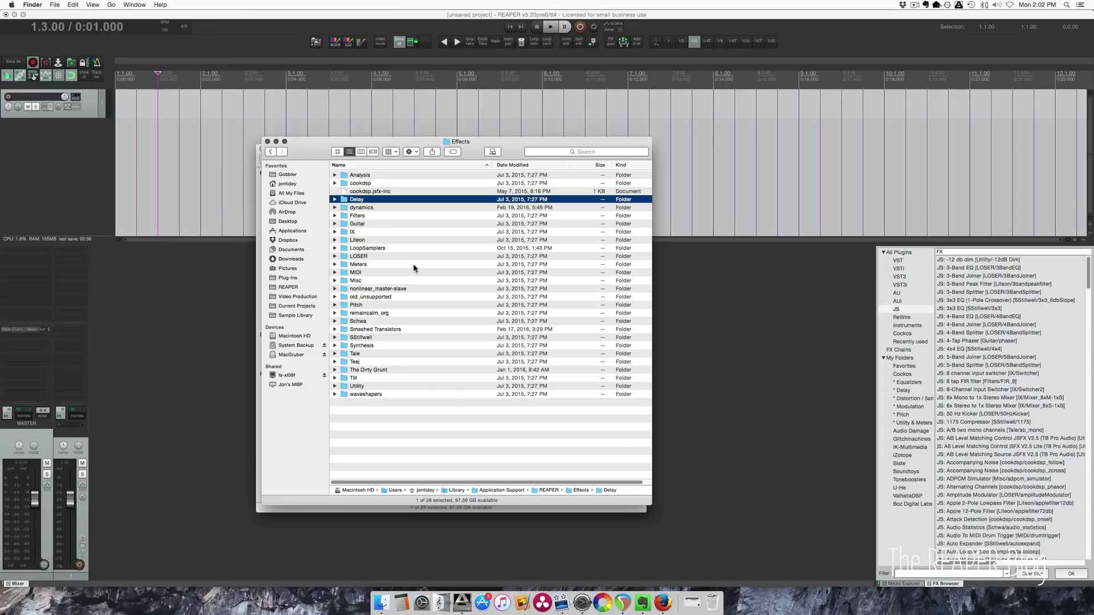
Expand Smashed Transistors, browse into its TiaR folder, then collapse TiaR again.
click(393, 330)
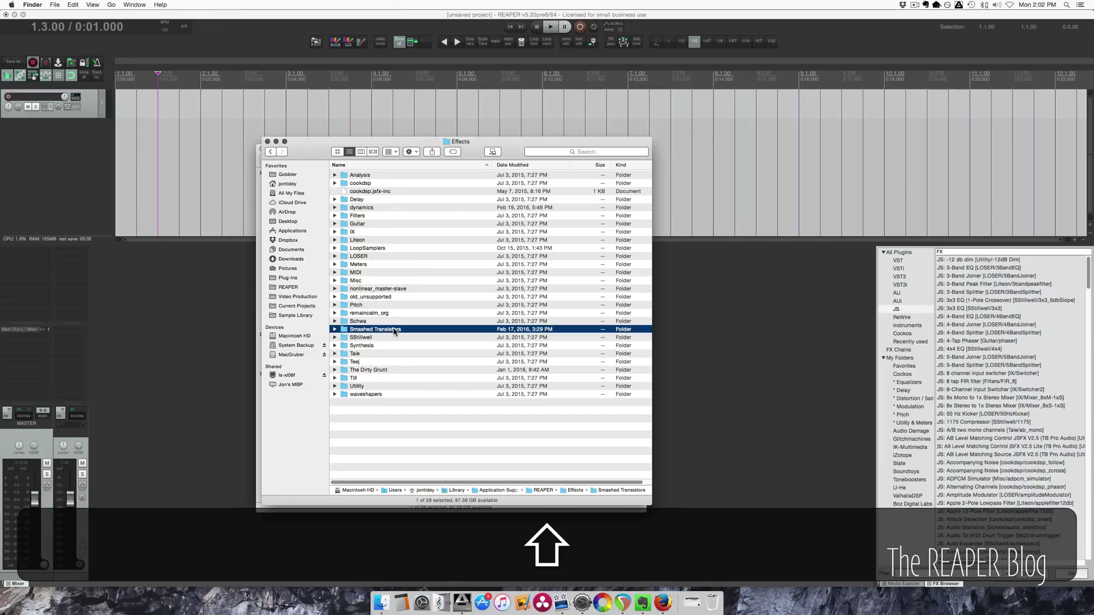
key(Right)
key(Down)
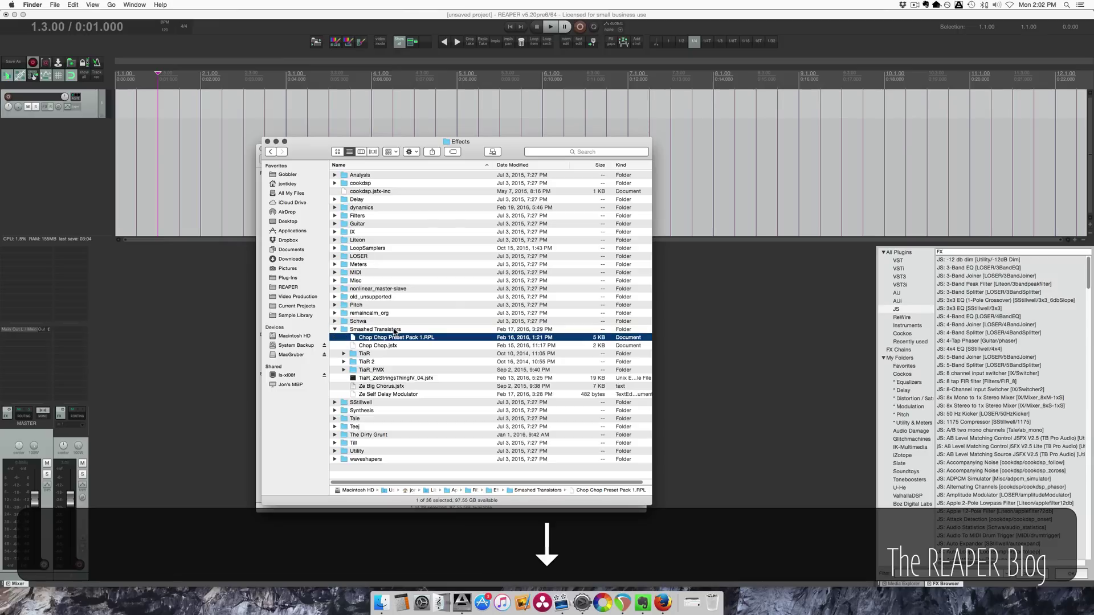
key(Down)
key(Down)
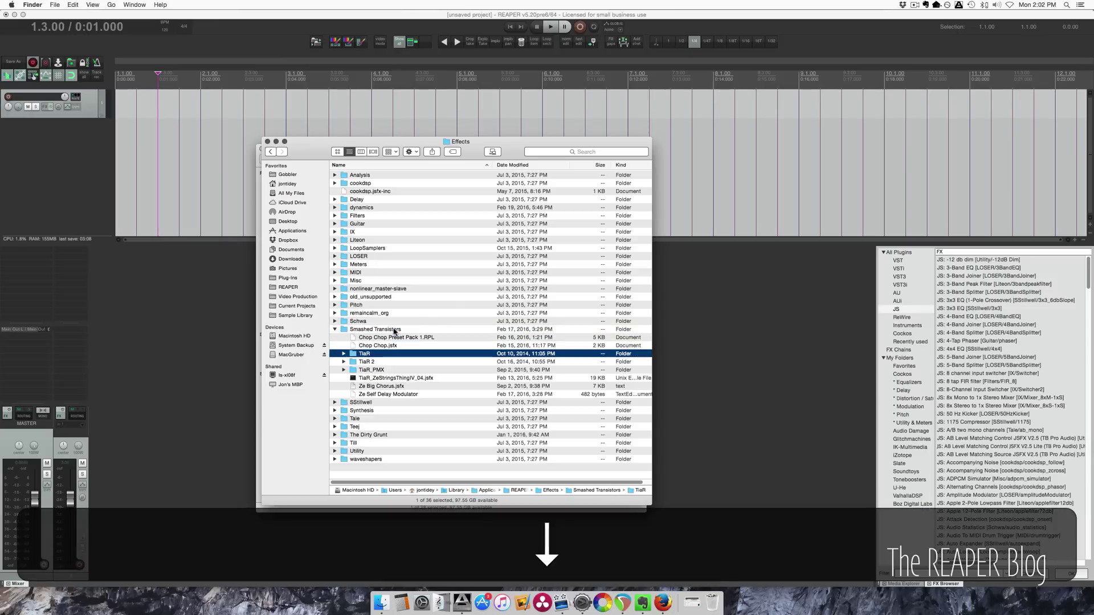
key(Up)
key(Down)
key(Up)
key(Down)
key(Right)
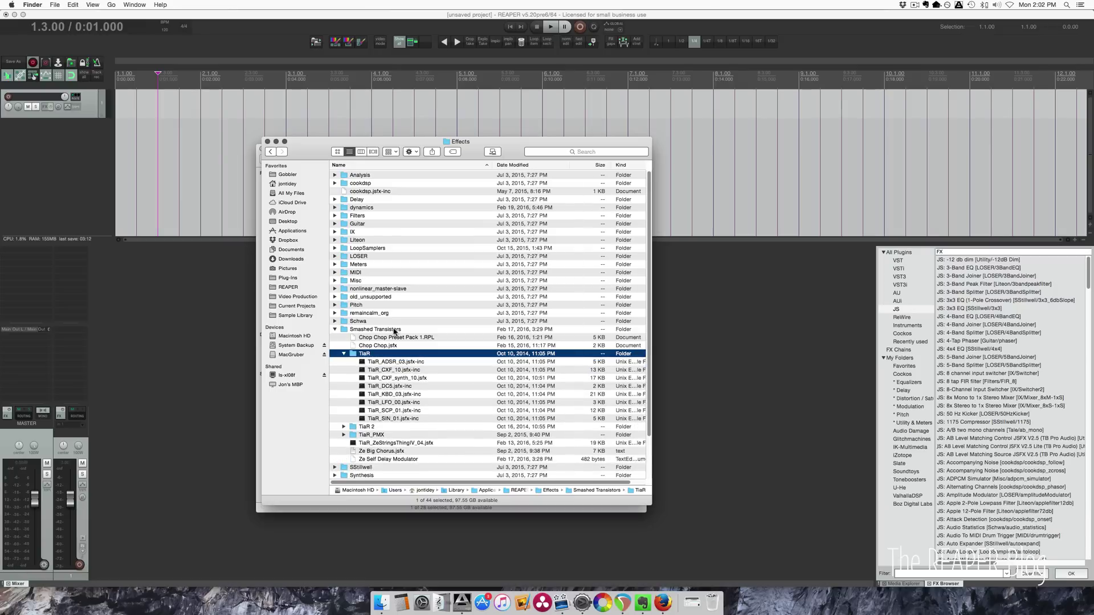
key(Left)
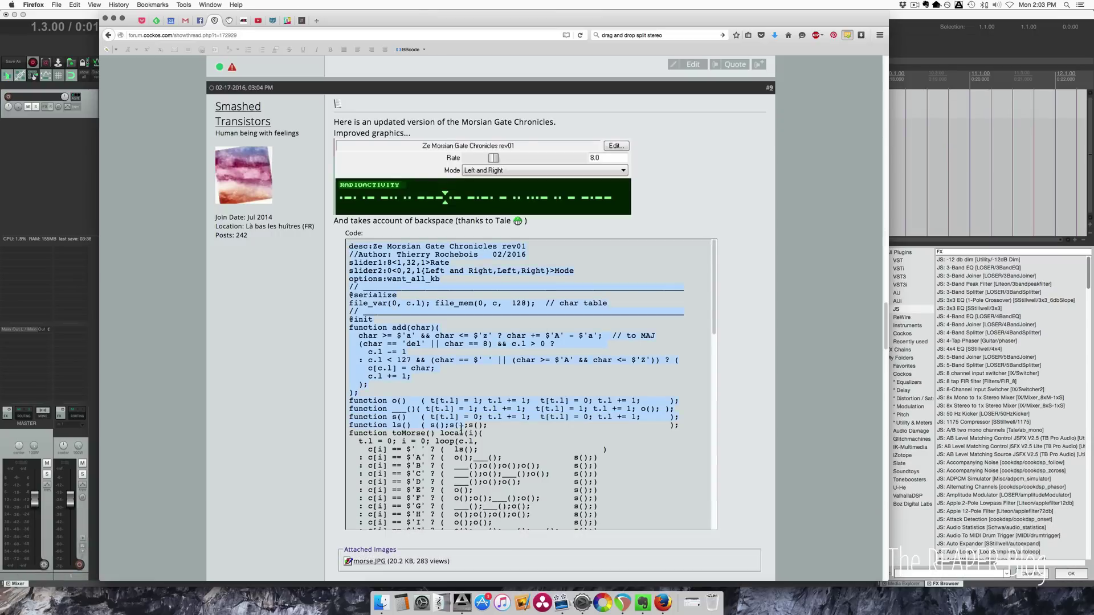
Copy the full Ze Morsian Gate Chronicles rev01 code from the forum post.
scroll(461, 427, down, 10)
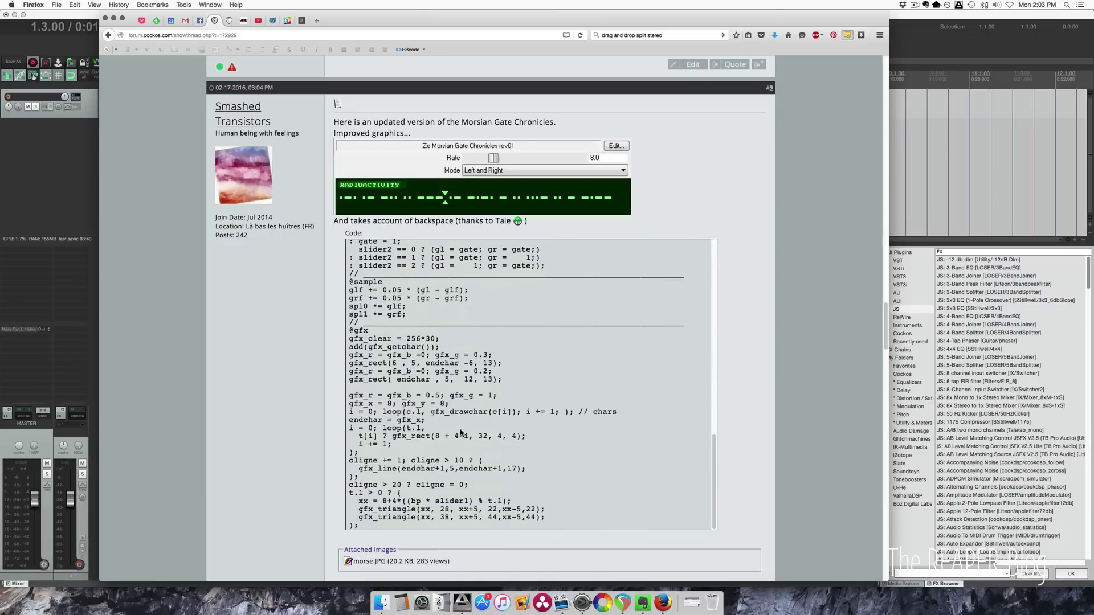
shift+click(381, 527)
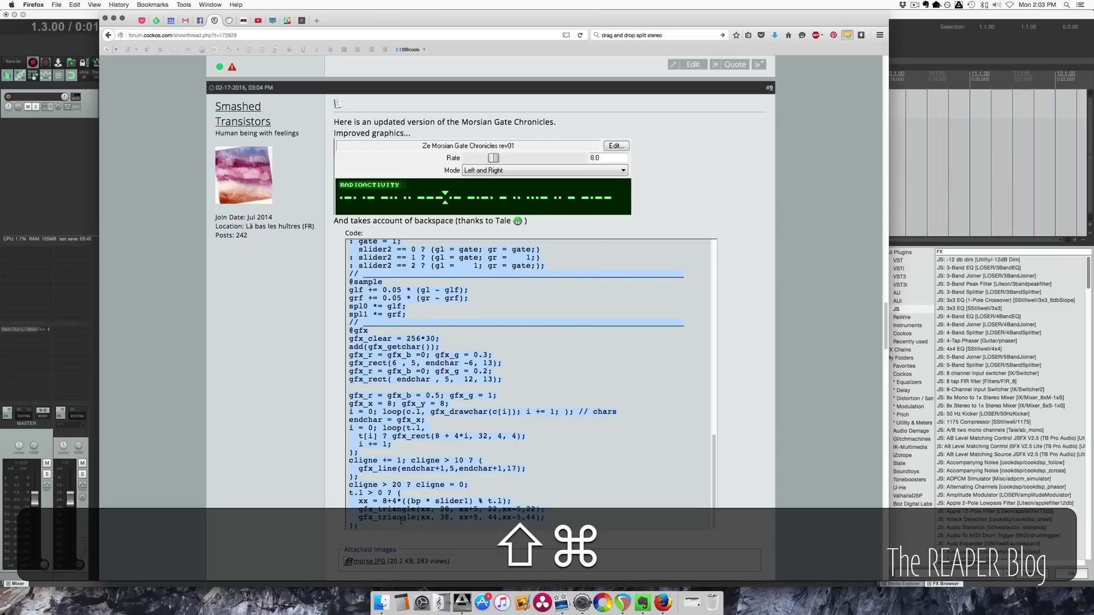
key(super+c)
Switch through REAPER back to the Finder Effects window.
key(super+Tab)
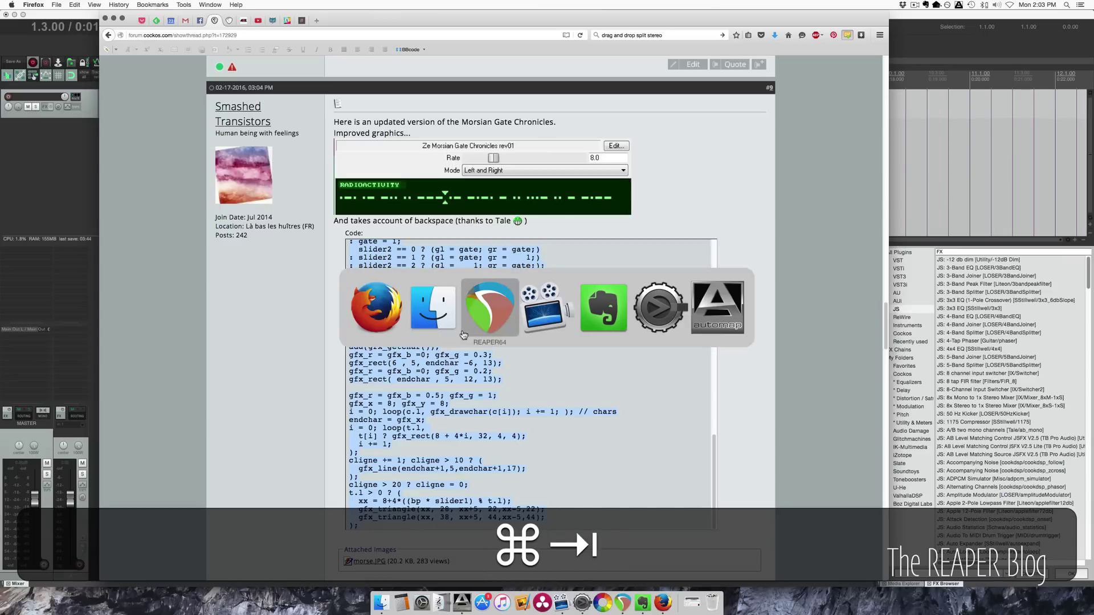
click(491, 326)
key(super+Tab)
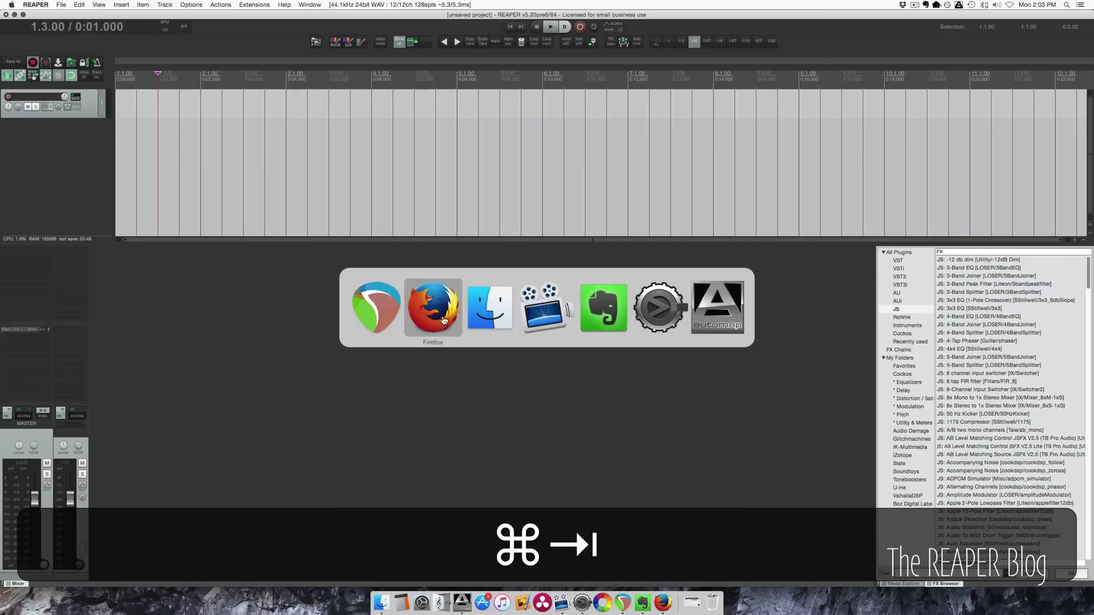
click(481, 314)
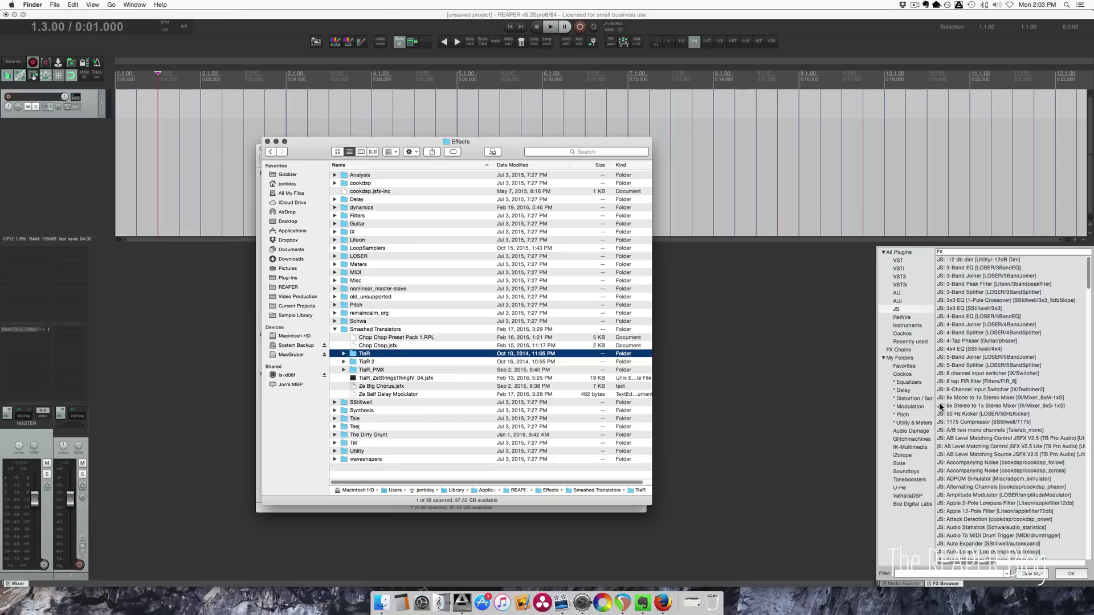
Bring REAPER to the front and show the docked FX Browser via View > FX Browser.
click(765, 409)
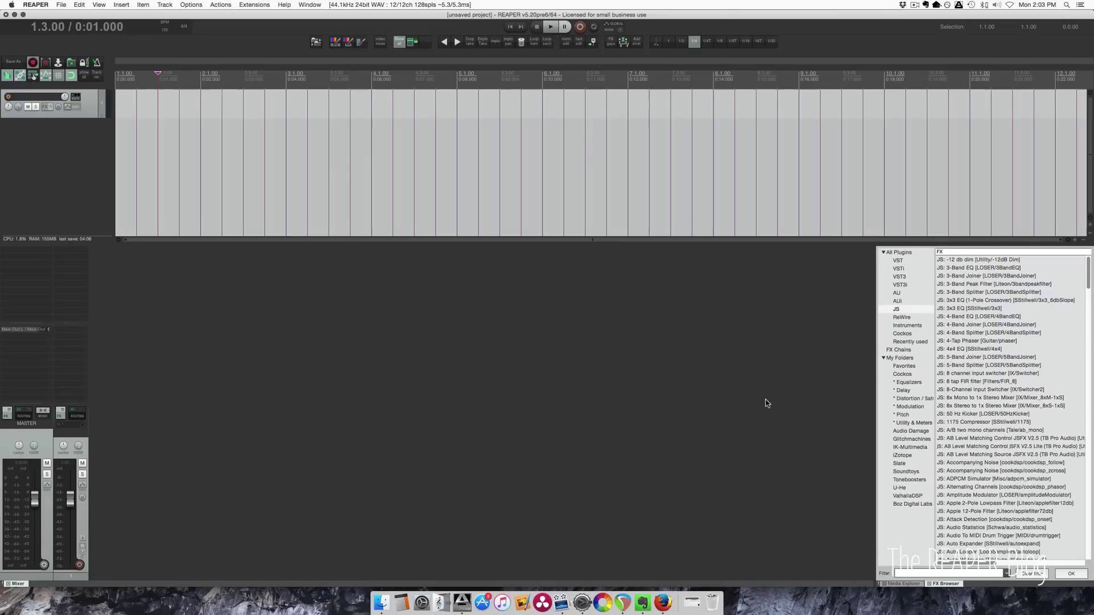
right_click(900, 257)
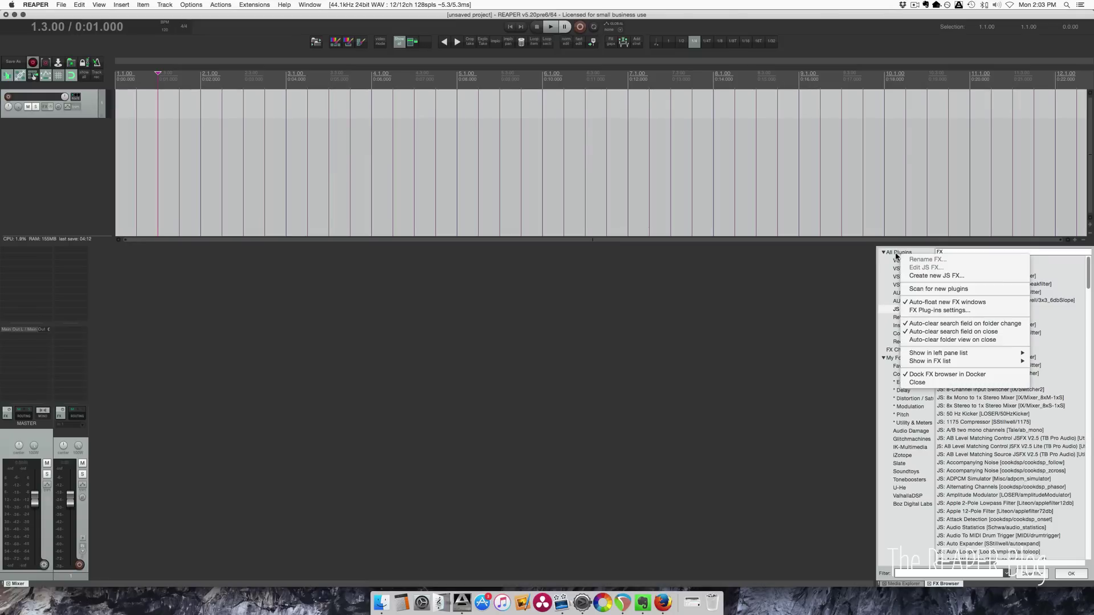
click(776, 288)
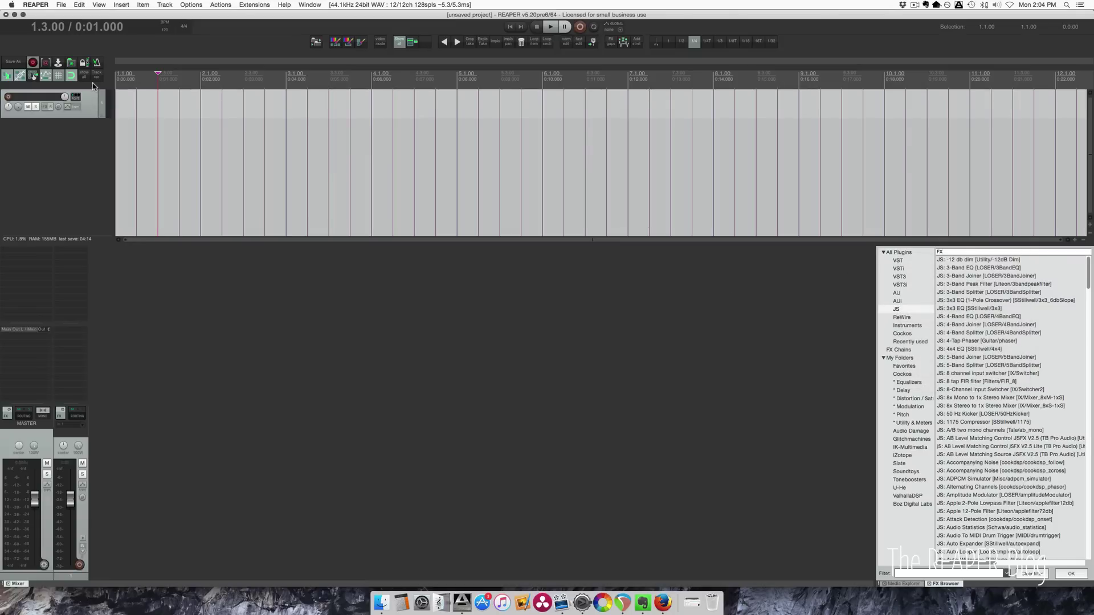
click(95, 5)
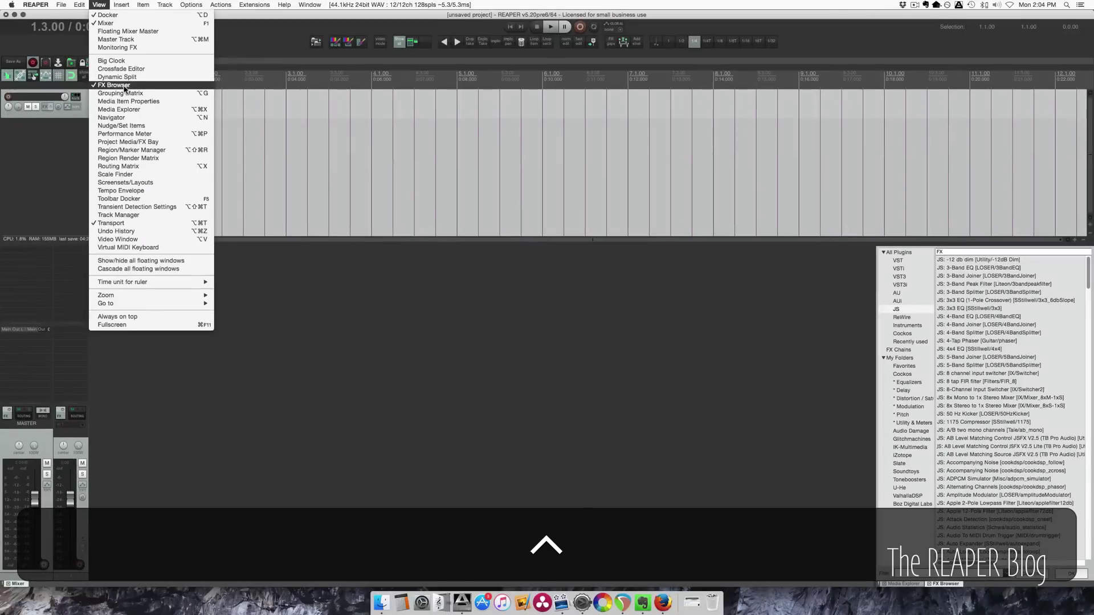
click(124, 85)
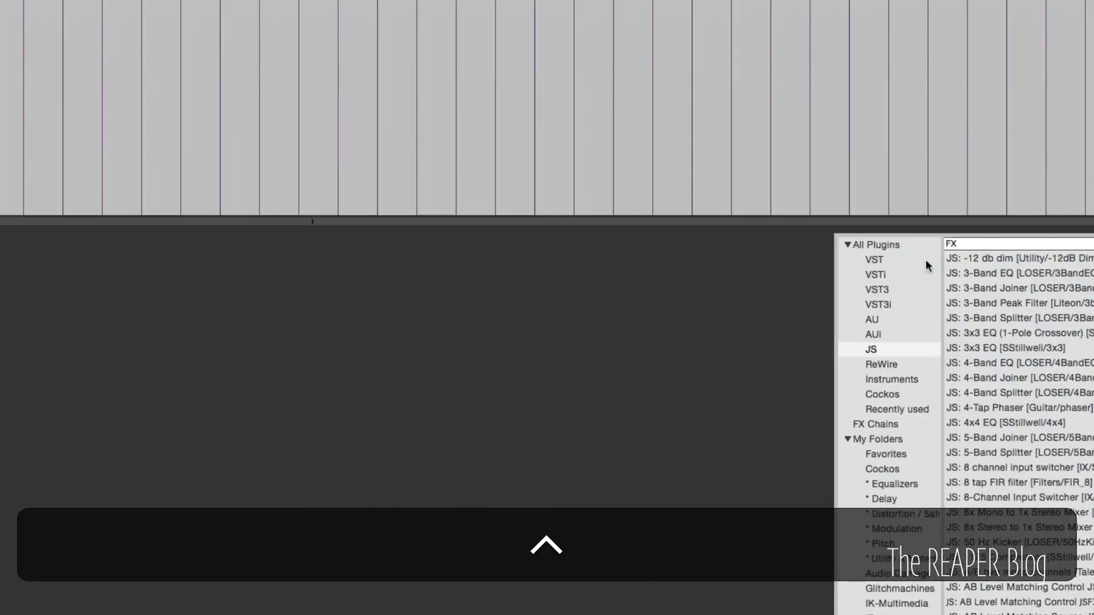
Start a new JS effect from the FX browser's context menu, glancing at the forum post.
right_click(902, 246)
click(944, 283)
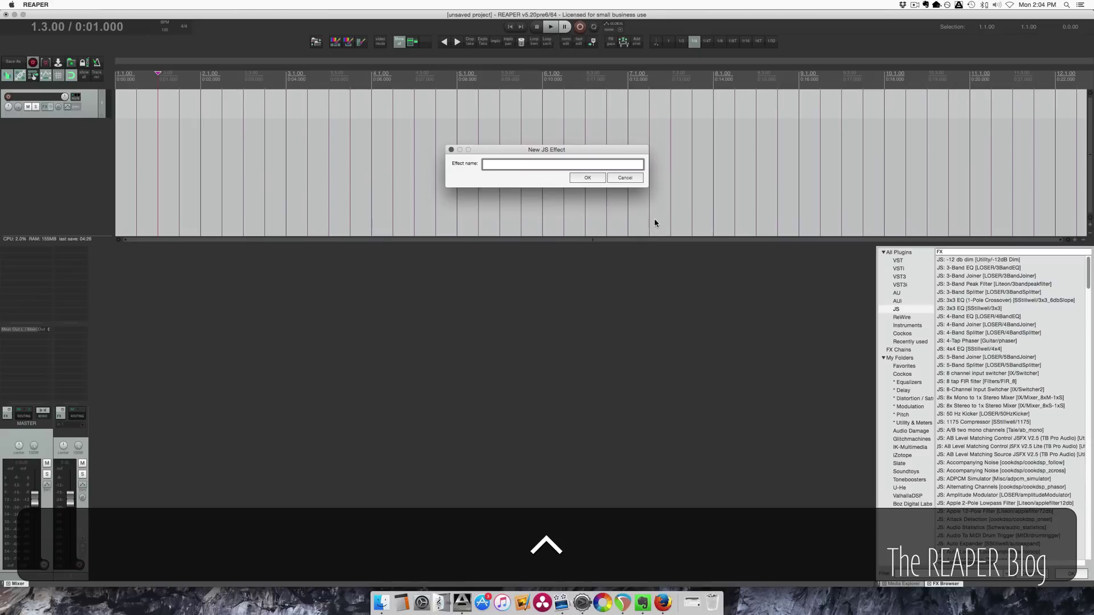
key(super+Tab)
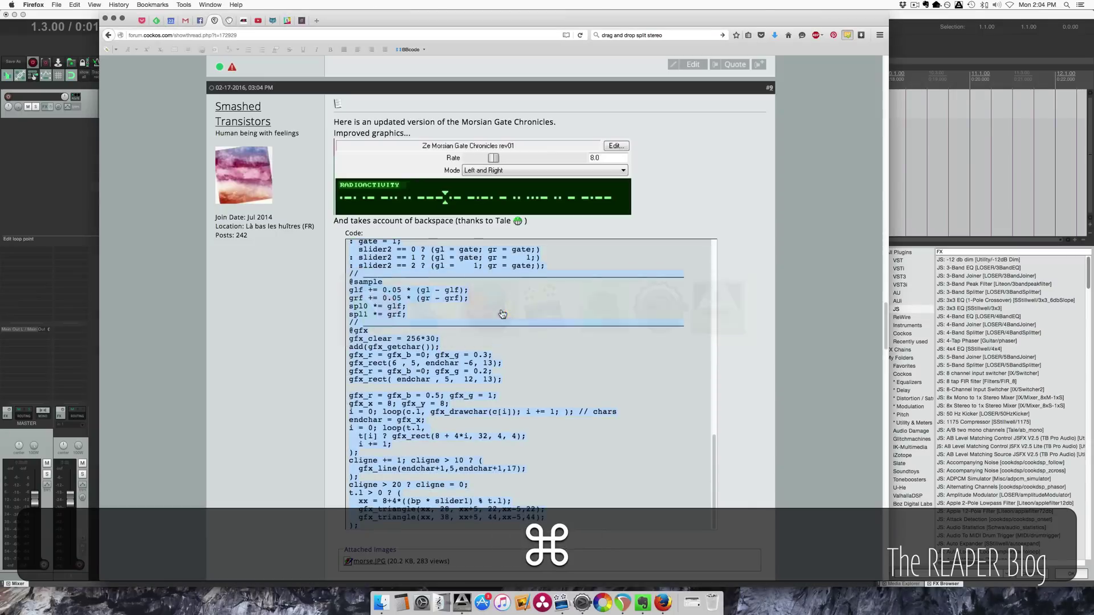
scroll(459, 278, up, 10)
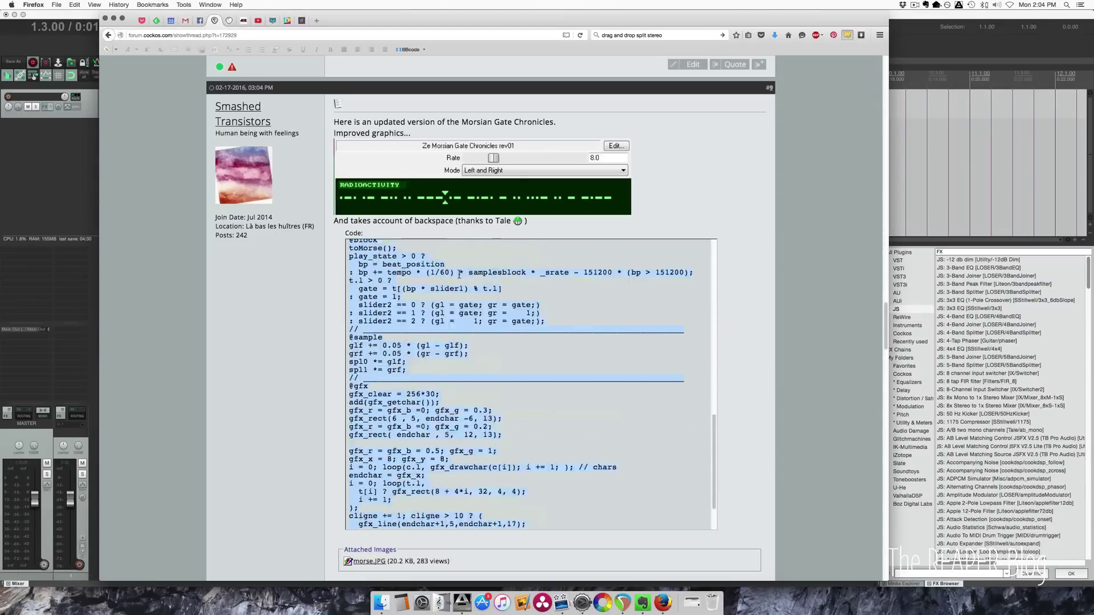
scroll(459, 277, up, 3)
scroll(459, 278, down, 5)
Name the new effect 'Morsian Gate Chronicles.jsfx' and create it.
key(super+Tab)
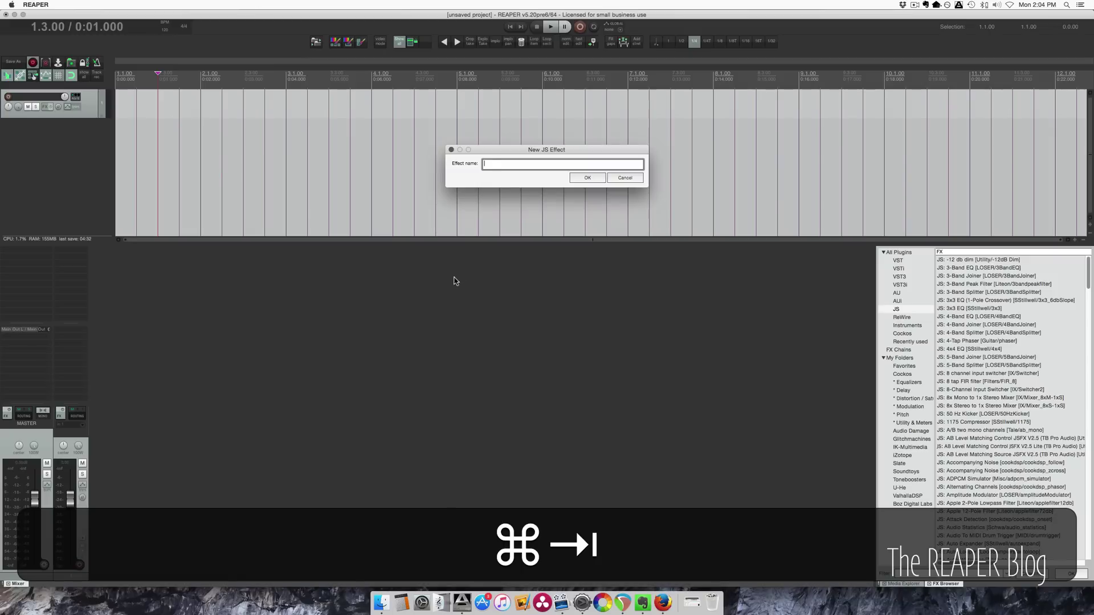
text(Morsian Gate Chronicle)
key(BackSpace)
key(BackSpace)
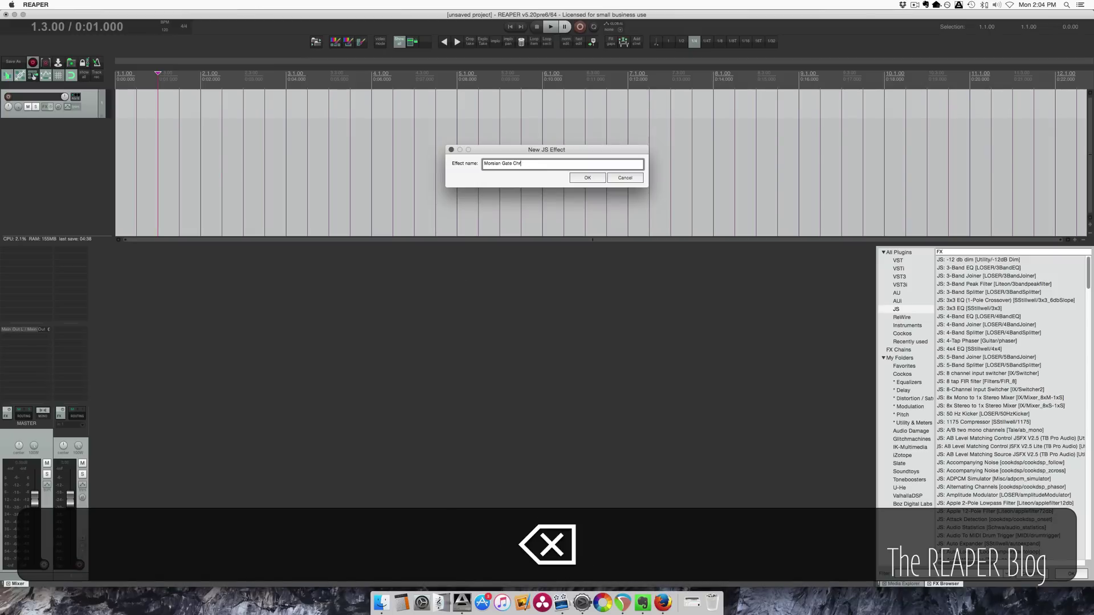
text(les.jp)
key(BackSpace)
text(sfx)
key(Return)
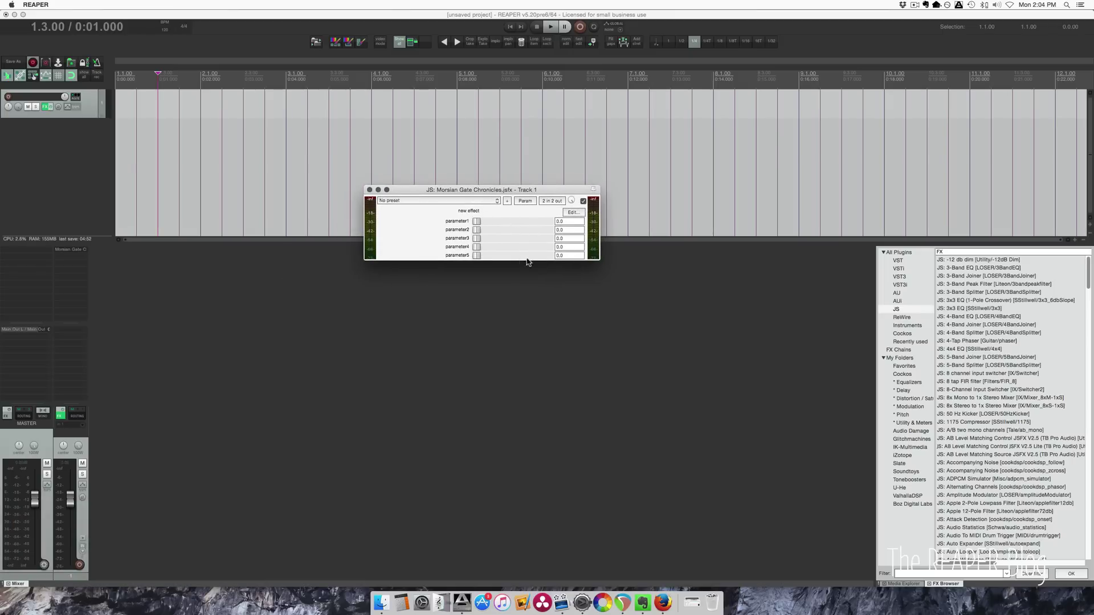
Open the effect's code in the JS Development Environment with Edit....
click(573, 212)
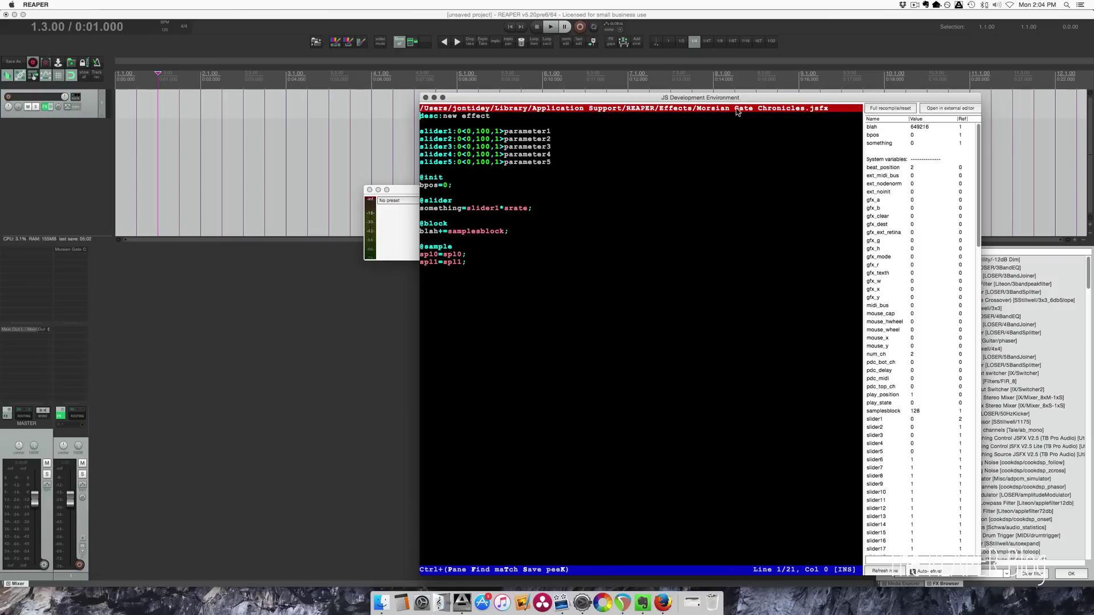
click(524, 273)
key(super+Tab)
key(super+Tab)
key(super+Tab)
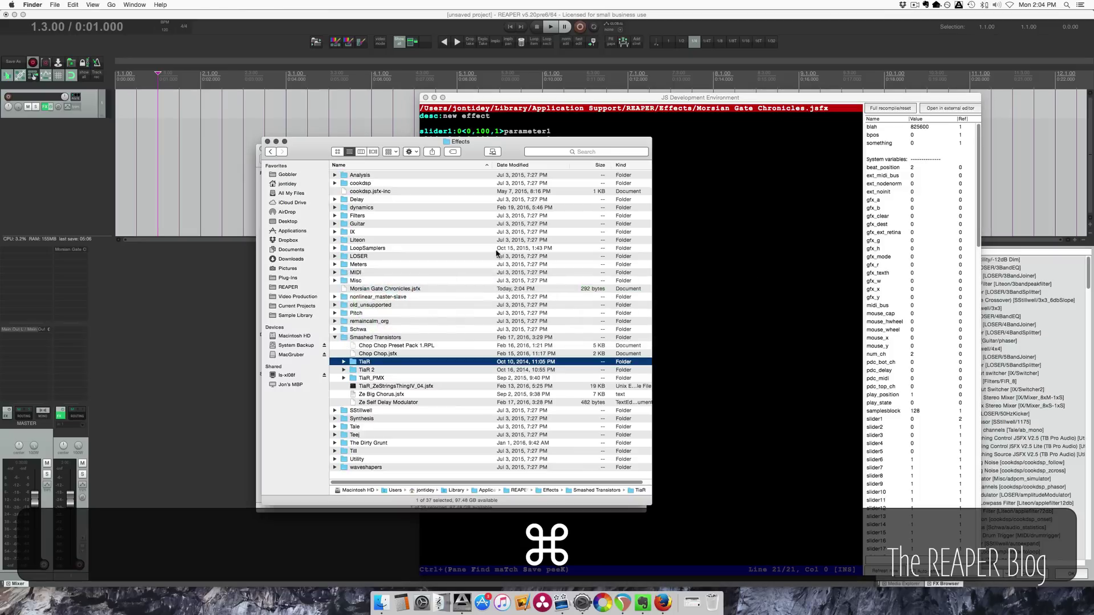
click(389, 340)
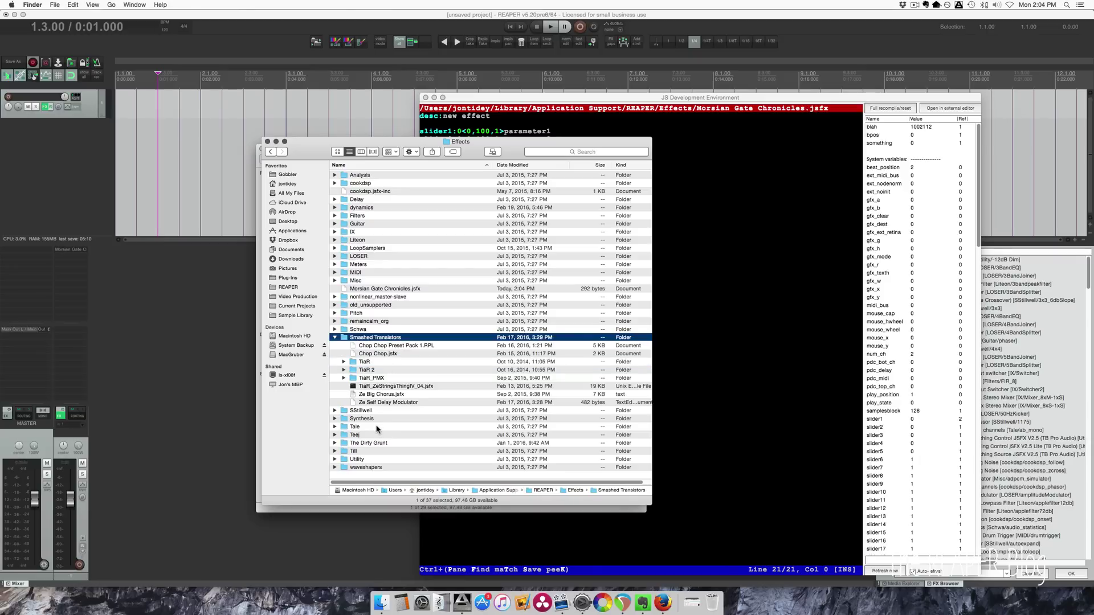
scroll(374, 429, down, 2)
click(437, 287)
Replace all the editor's template code with the copied forum script.
key(super+Tab)
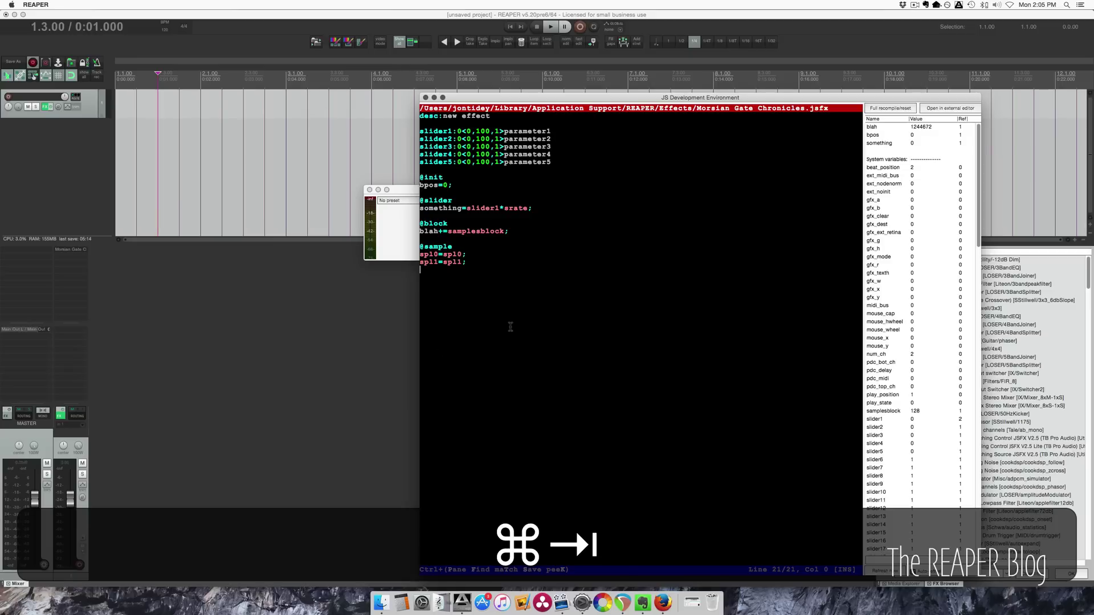
key(super+a)
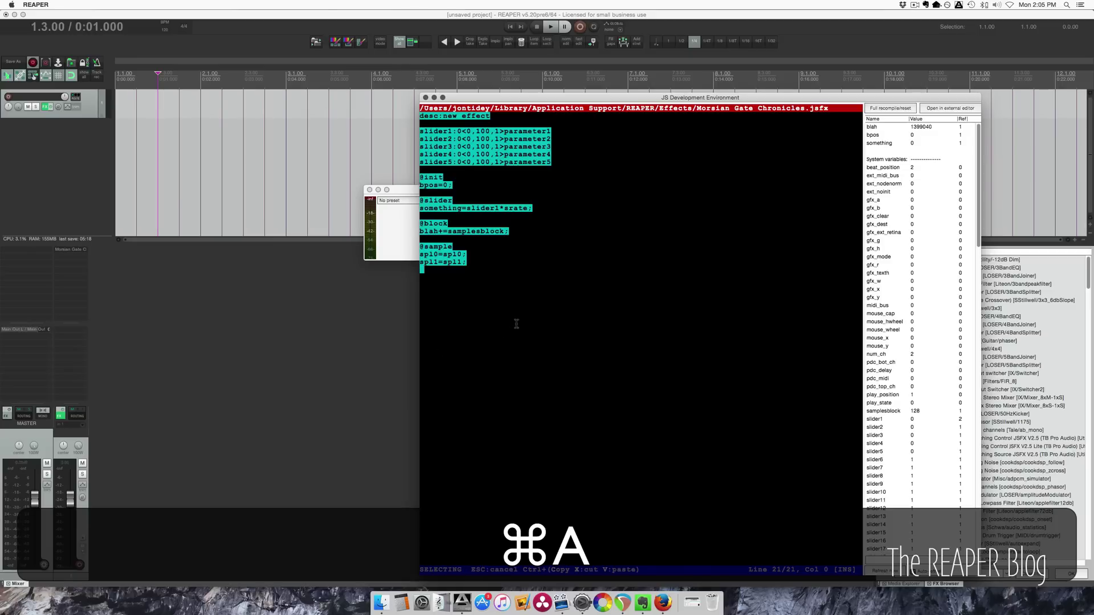
key(super+v)
Switch to the forum thread in Firefox to check the code.
key(super+Tab)
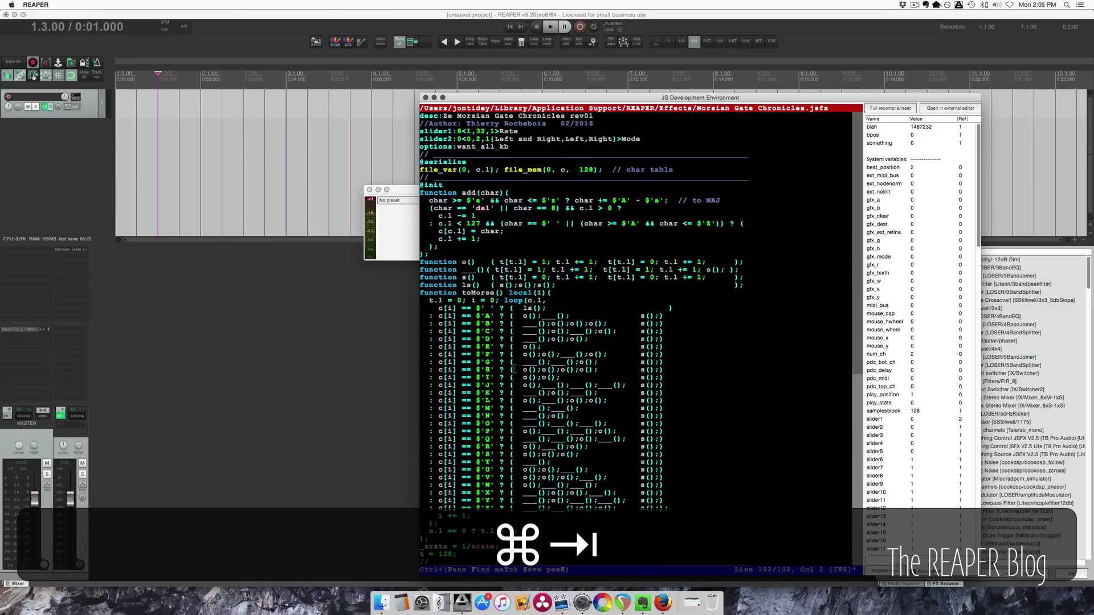
key(super+Tab)
click(473, 313)
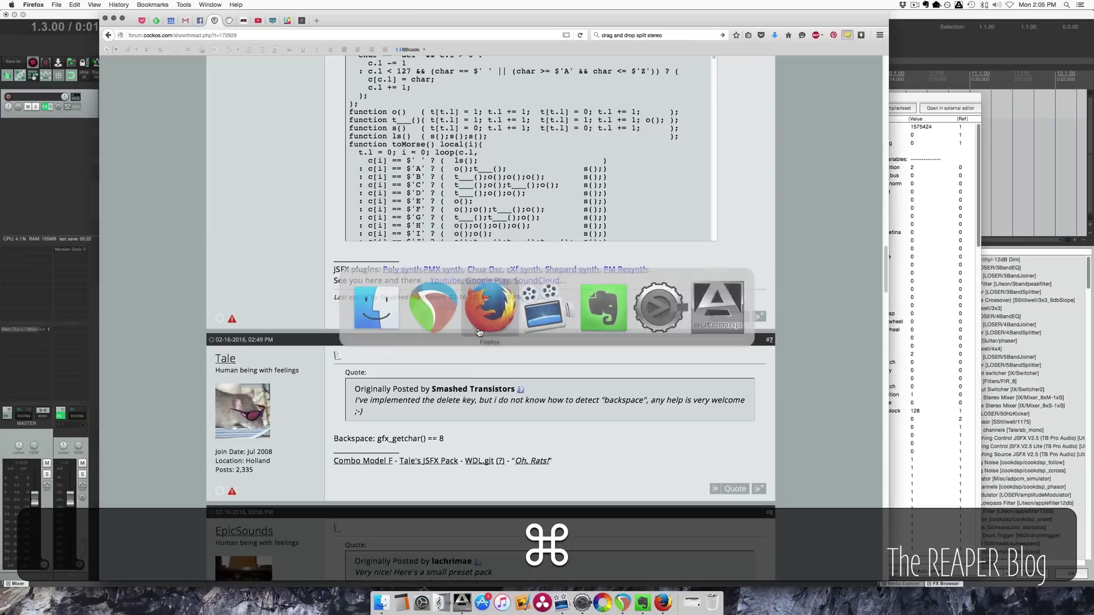
scroll(480, 371, down, 3)
scroll(480, 370, up, 4)
scroll(479, 374, down, 10)
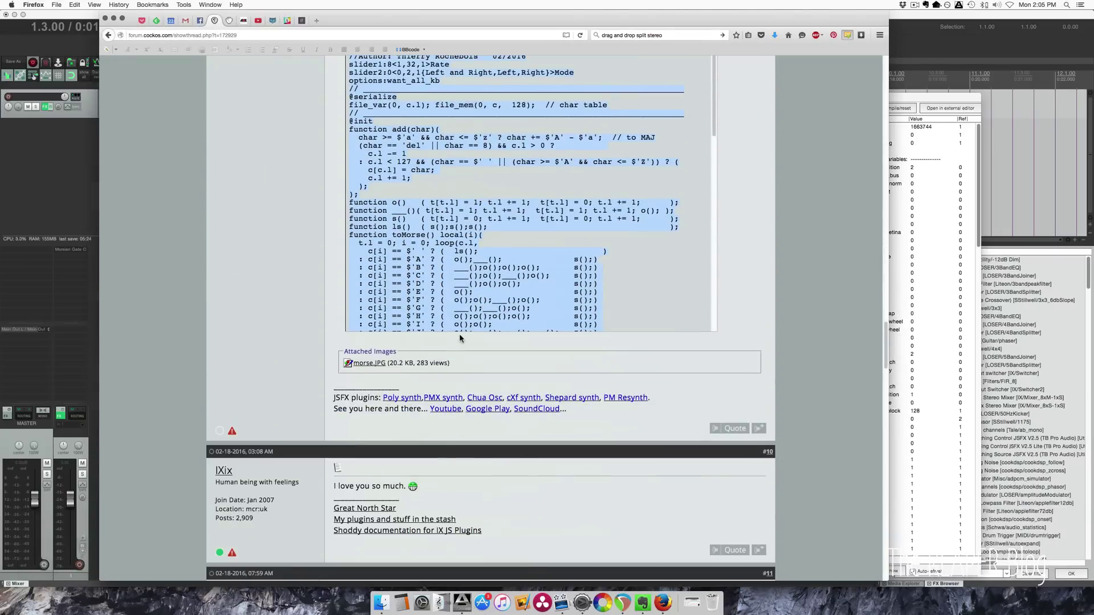
Return to the editor, save to recompile, and move the plugin window upper left.
key(super+Tab)
click(505, 318)
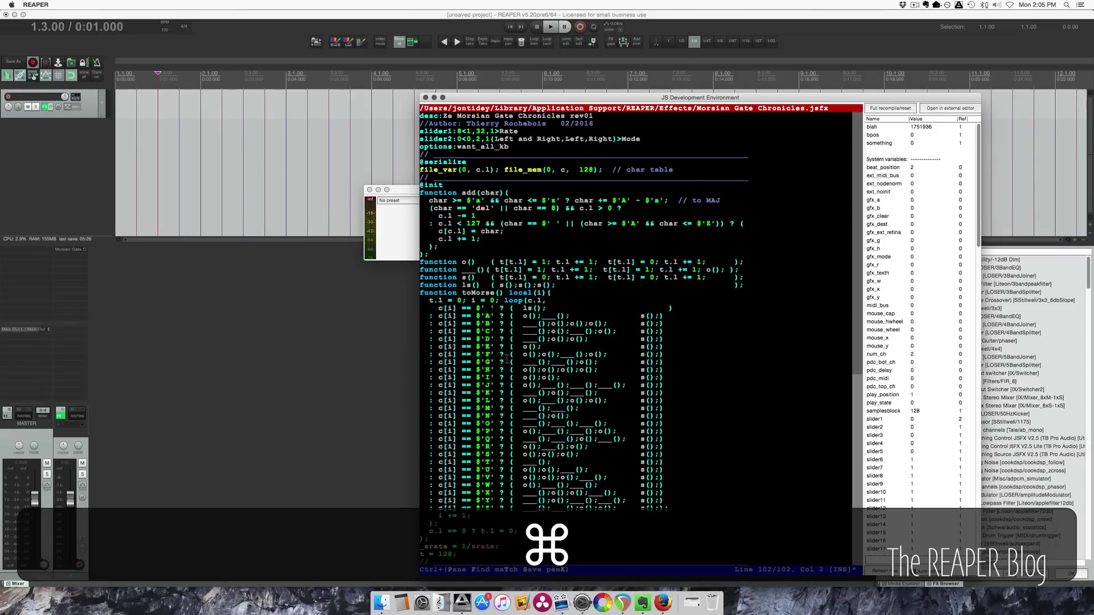
click(570, 380)
key(super+s)
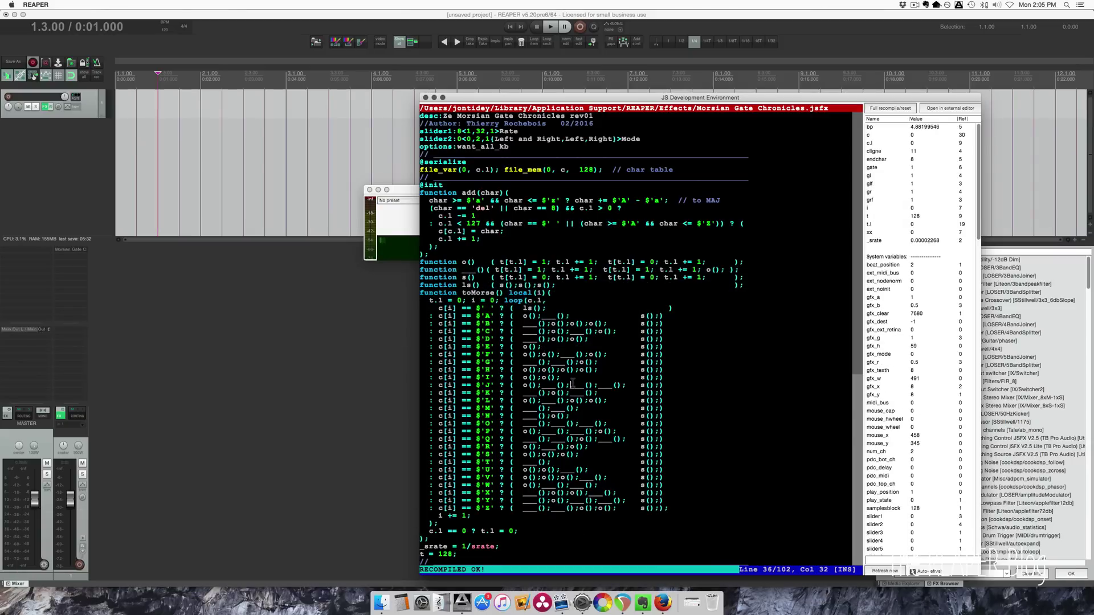
drag(401, 192, 156, 160)
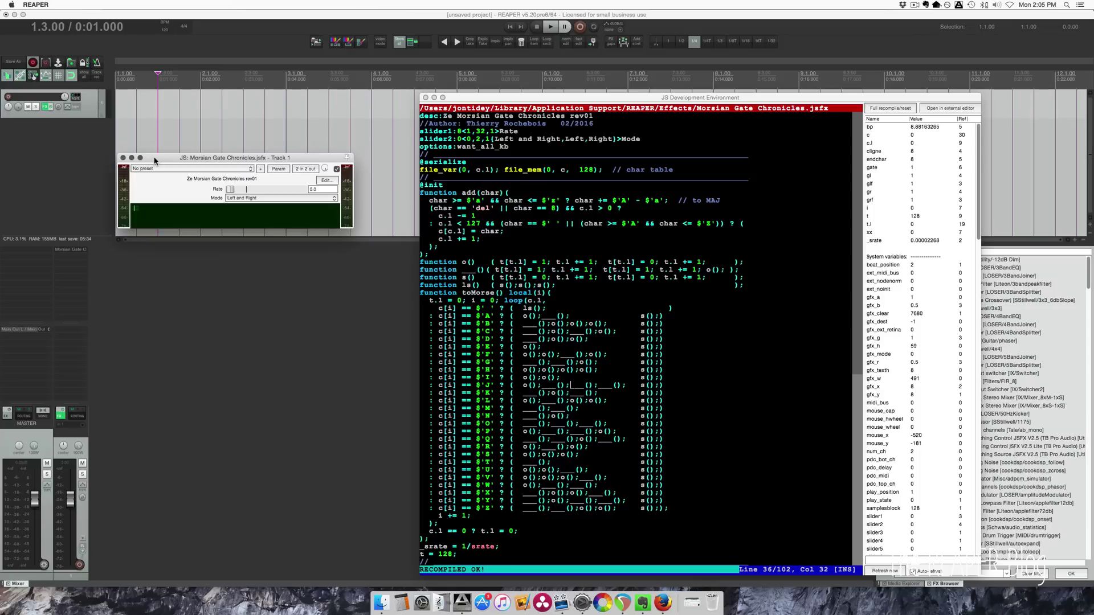
Close the editor, show JS plugins, and recheck the 'Ze Morsian' description in the code.
click(425, 98)
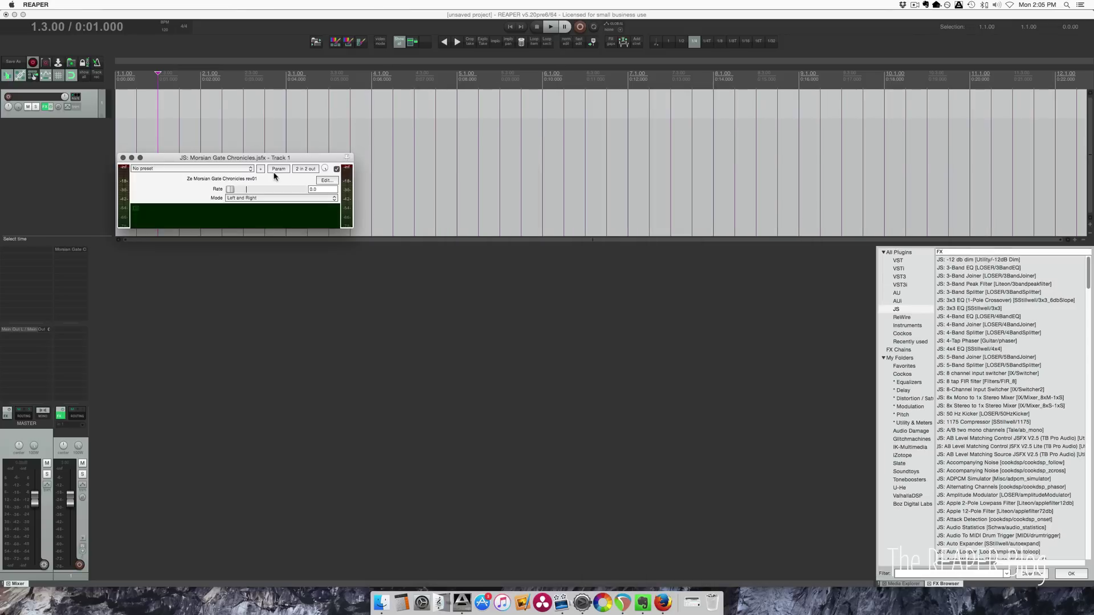
drag(275, 159, 342, 164)
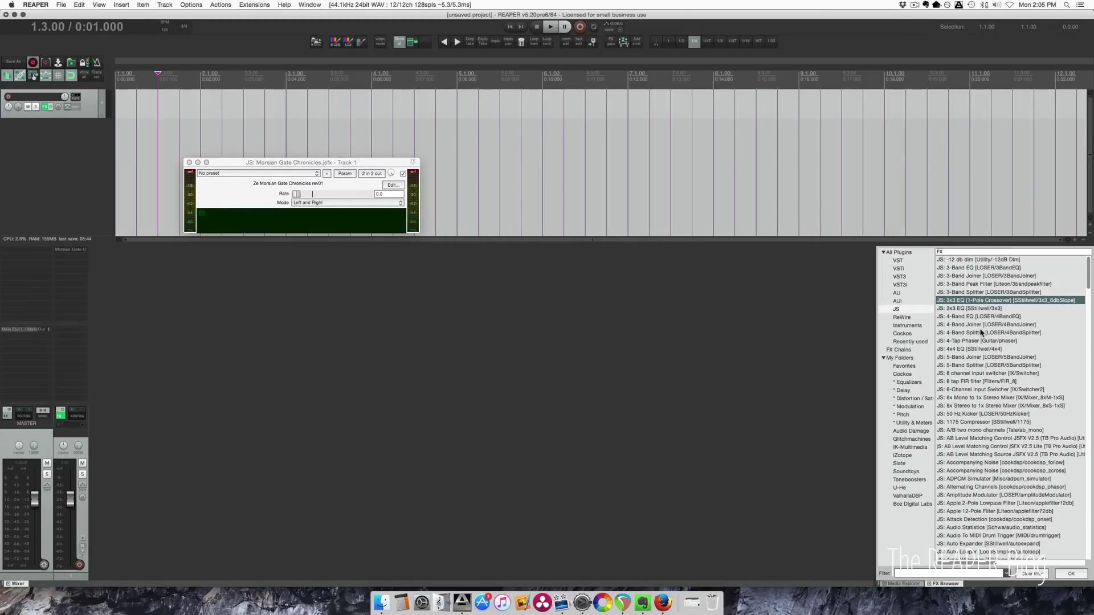
click(913, 309)
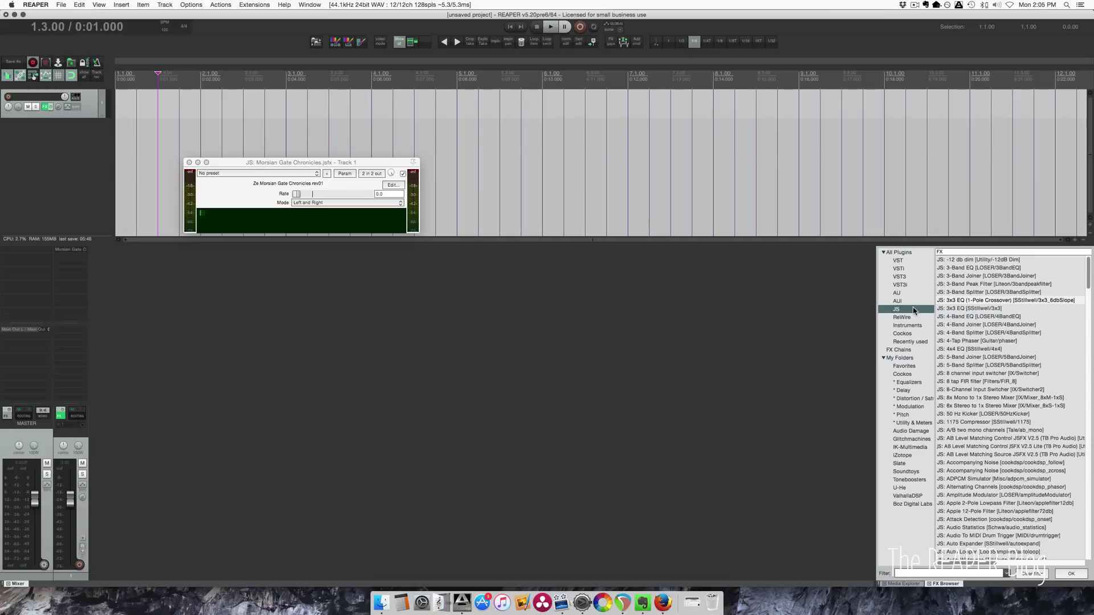
click(401, 187)
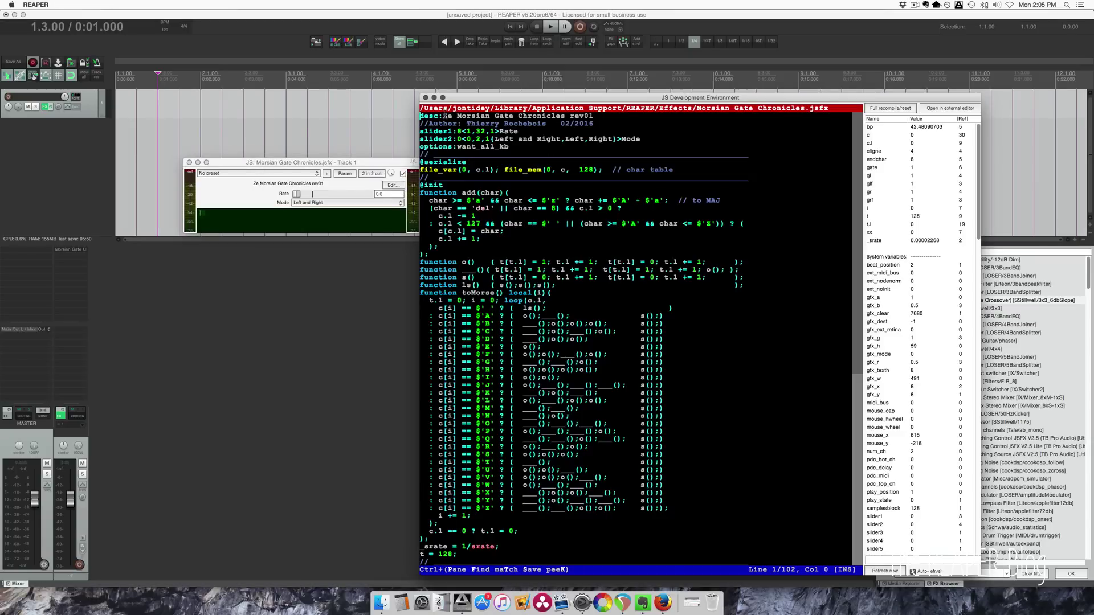
drag(444, 115, 490, 116)
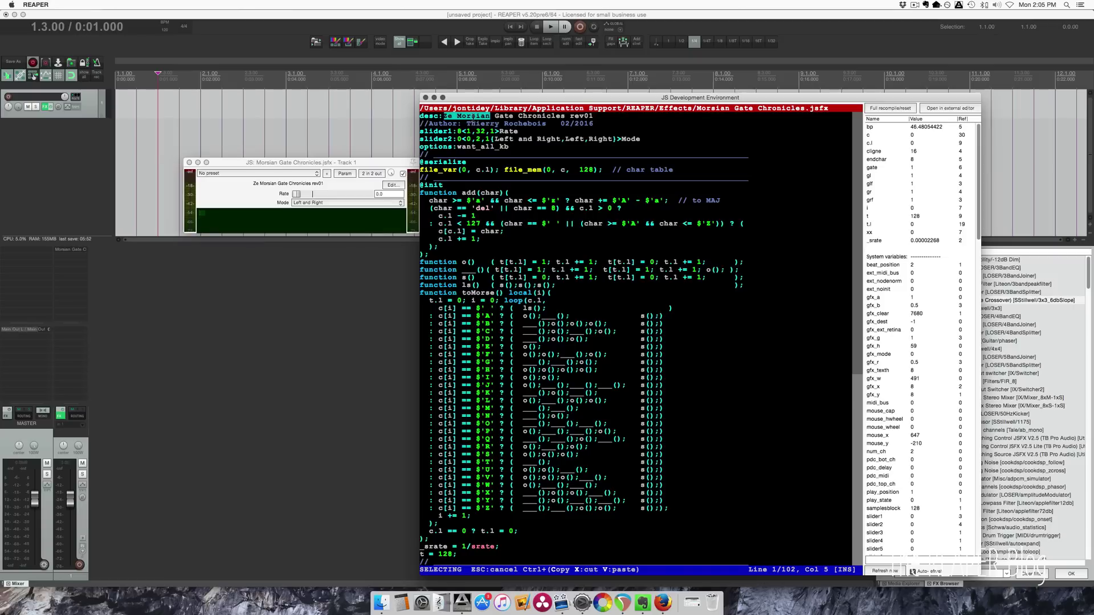
click(473, 116)
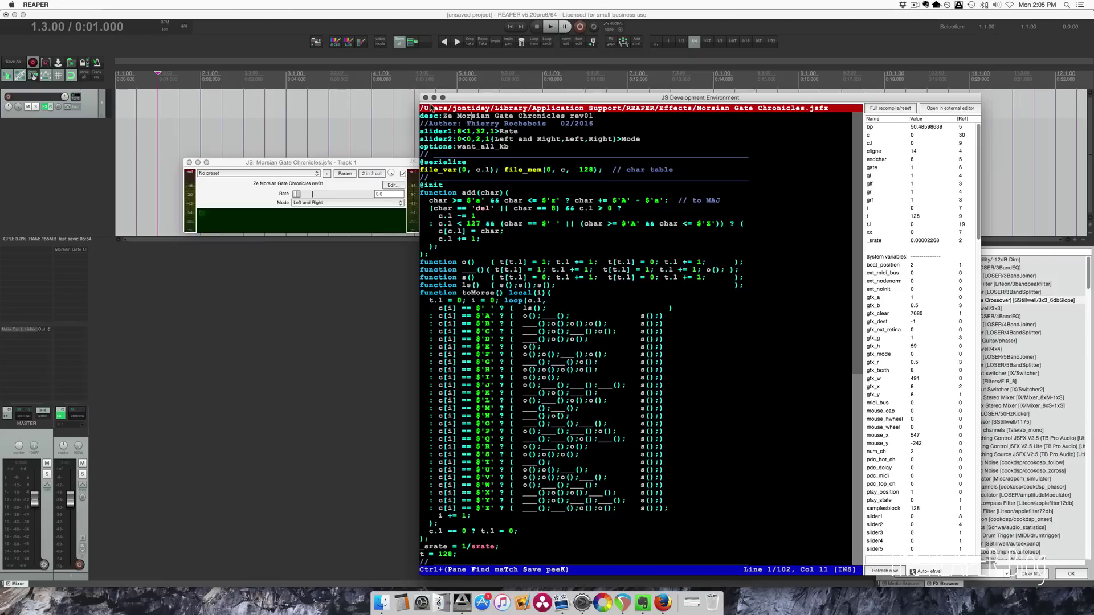
click(425, 97)
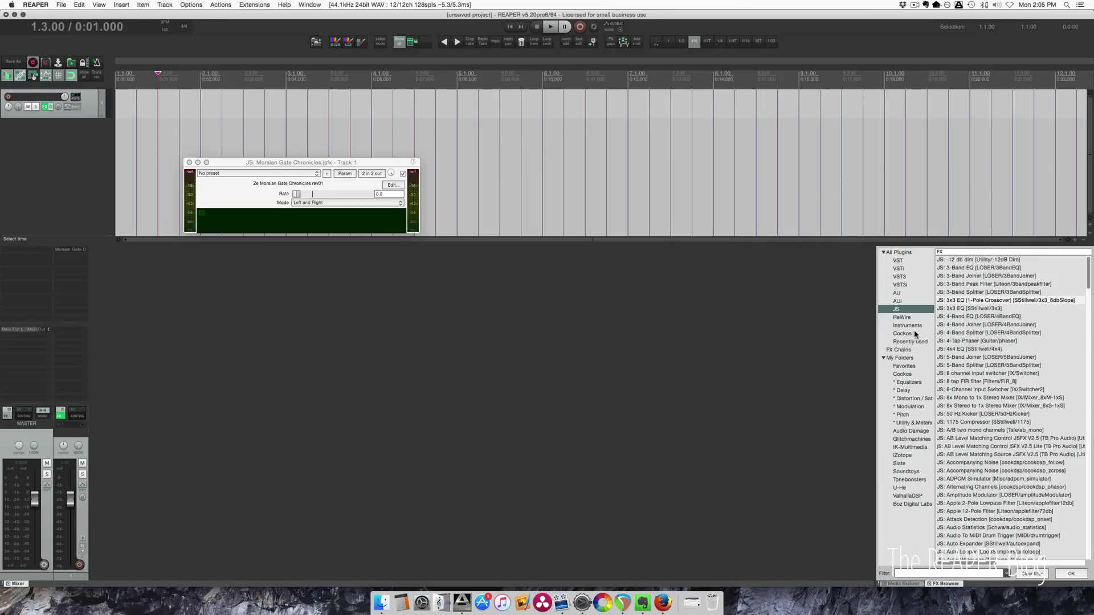
Filter the FX browser with 'mors' and select JS: Ze Morsian Gate Chronicles rev01.
click(927, 573)
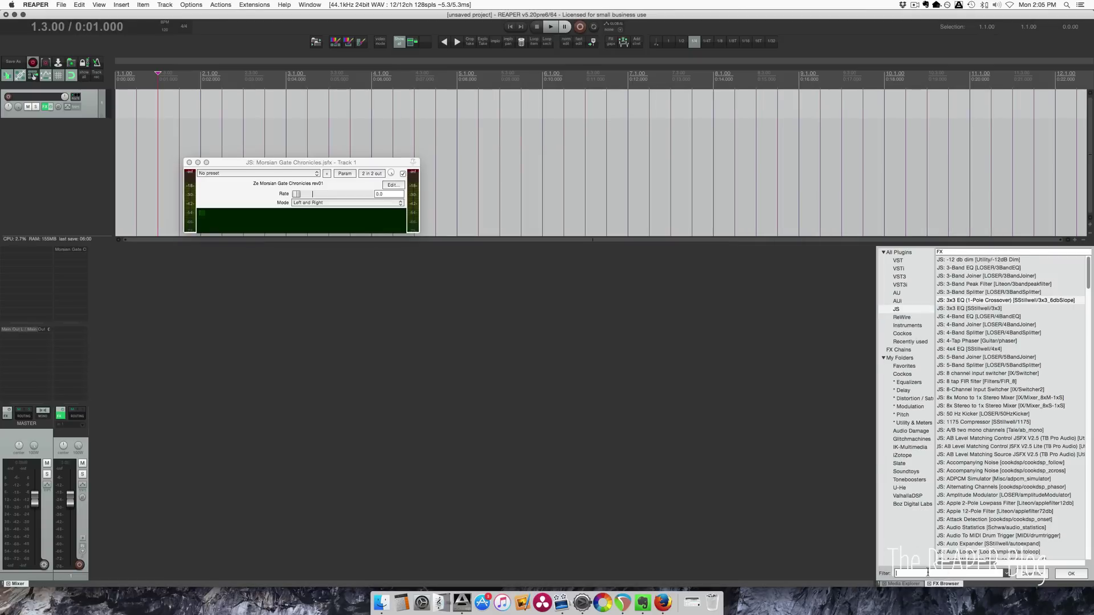
text(mors)
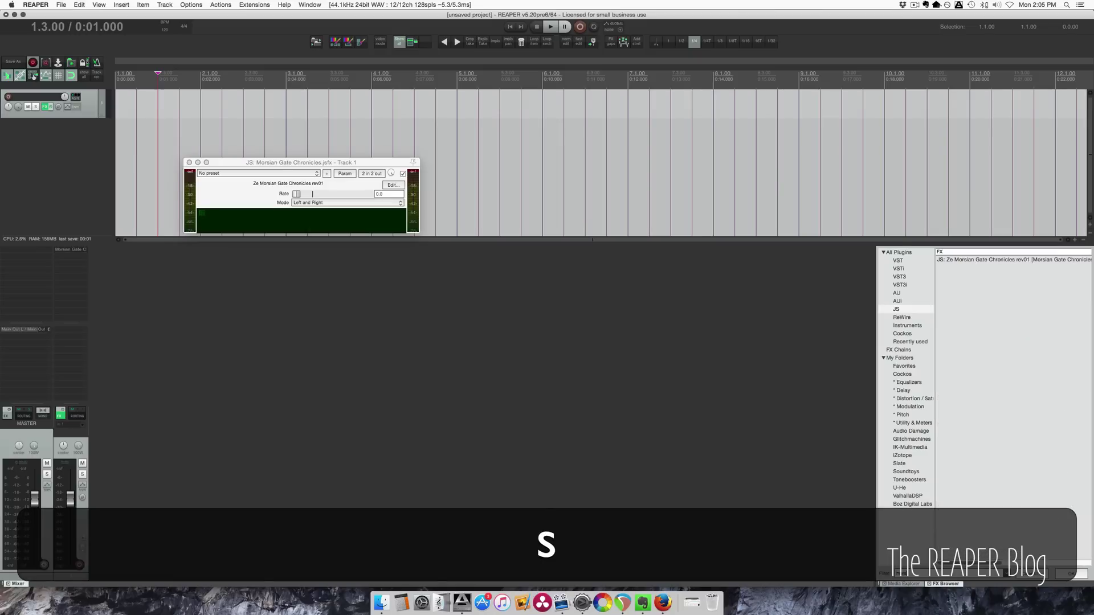
click(1001, 261)
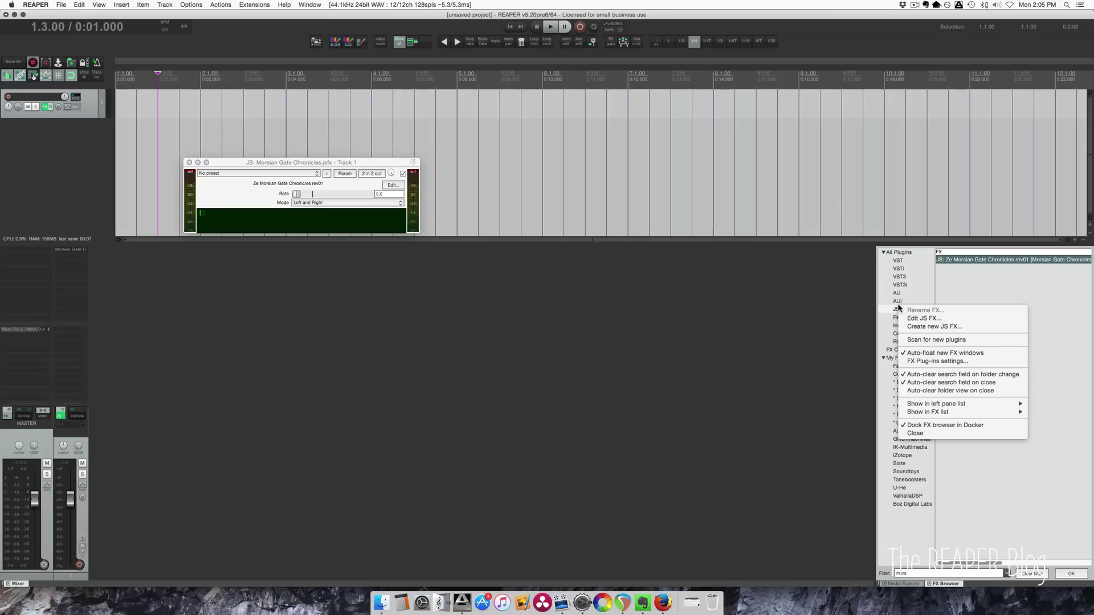
Open the JS folder's options in the FX browser and dismiss them unchanged.
right_click(898, 308)
mouse_move(959, 406)
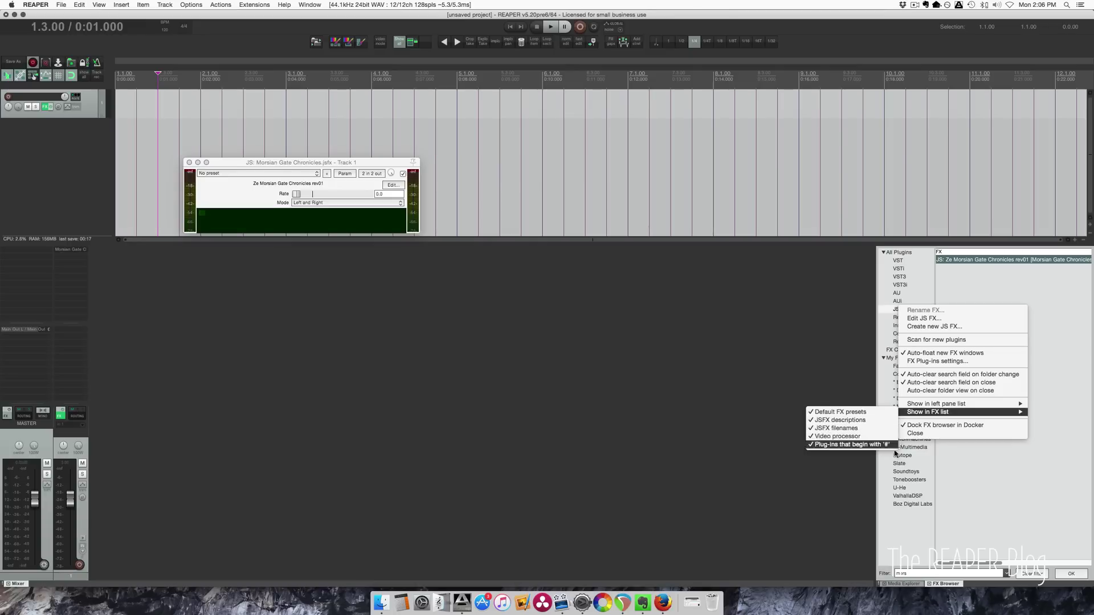
click(990, 478)
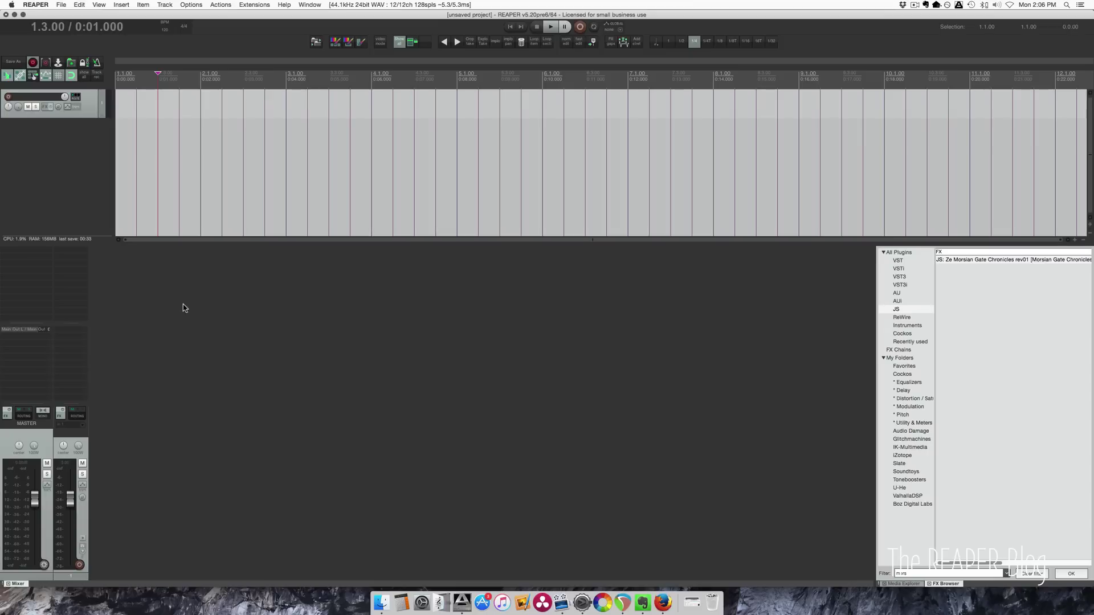
key(super+Tab)
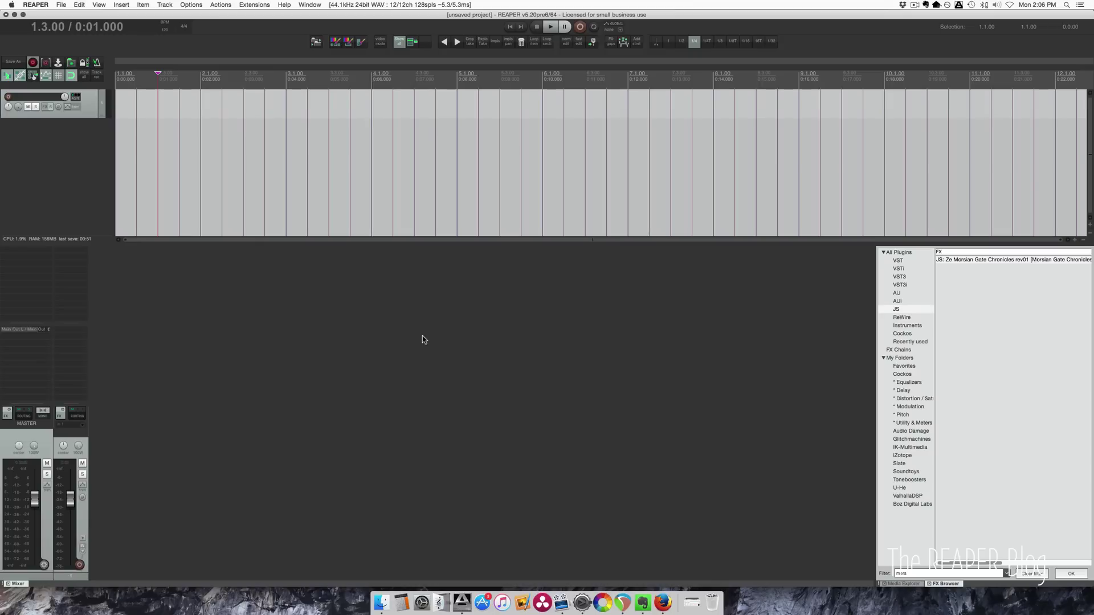